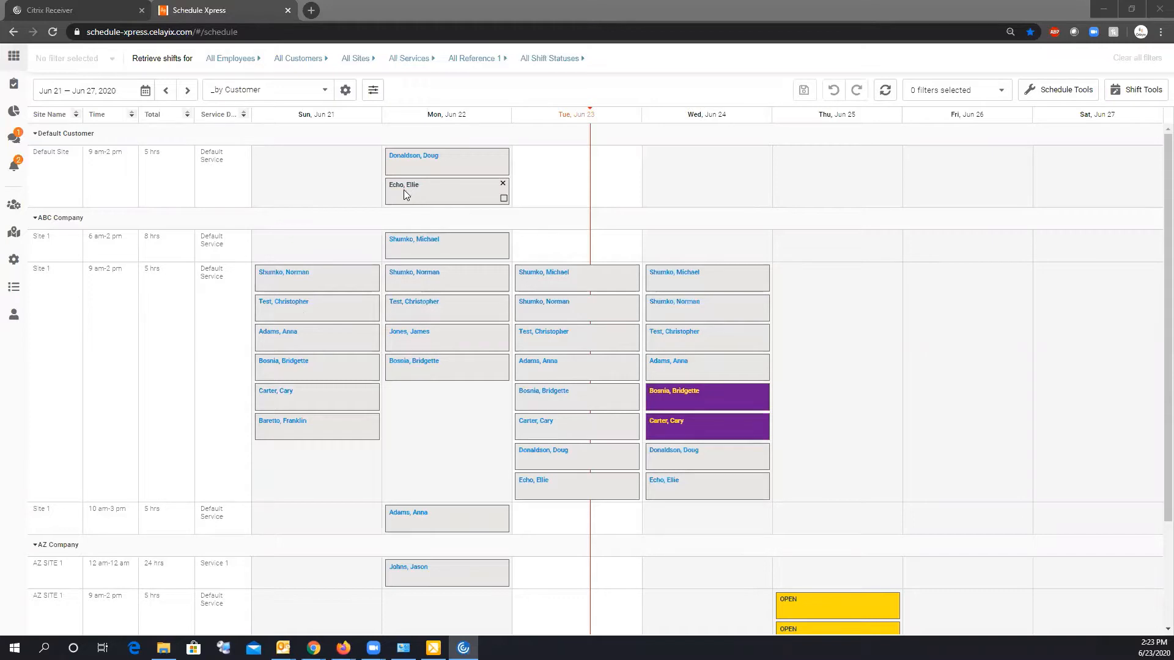
Step: Assign the SPEC shift tag to the first Wednesday, Jun 24, 9 am–2 pm shift at ABC Company's Site 1 and save the schedule
{"action": "scroll", "coordinate": [768, 450], "scroll_direction": "down", "scroll_amount": 2}
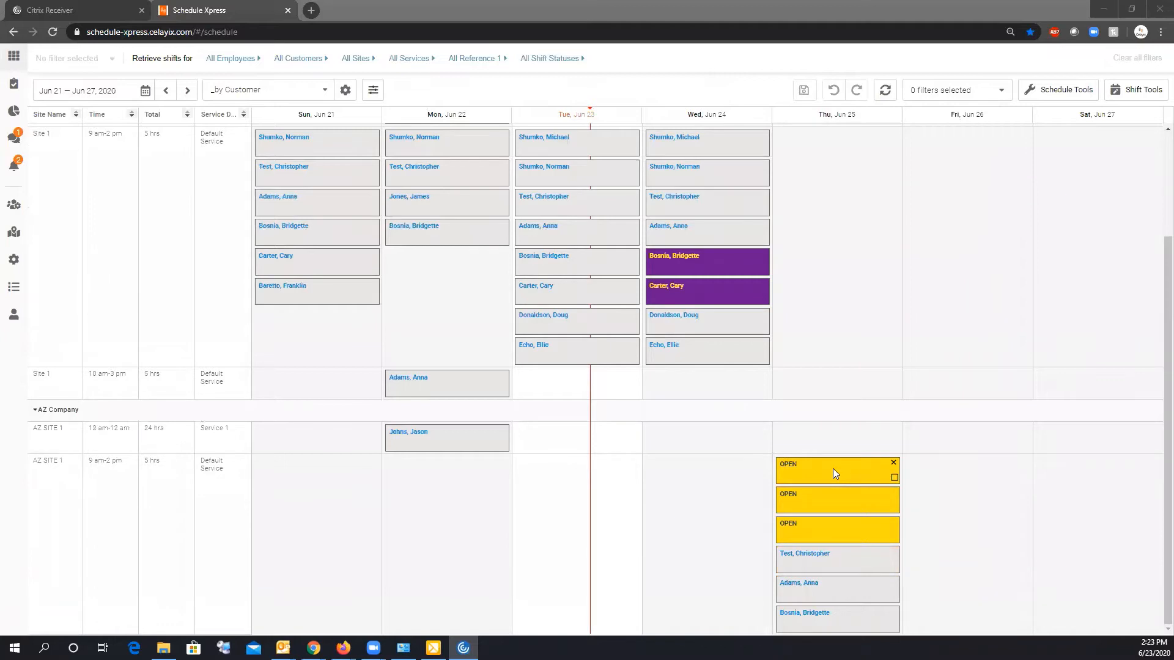
{"action": "scroll", "coordinate": [794, 422], "scroll_direction": "up", "scroll_amount": 2}
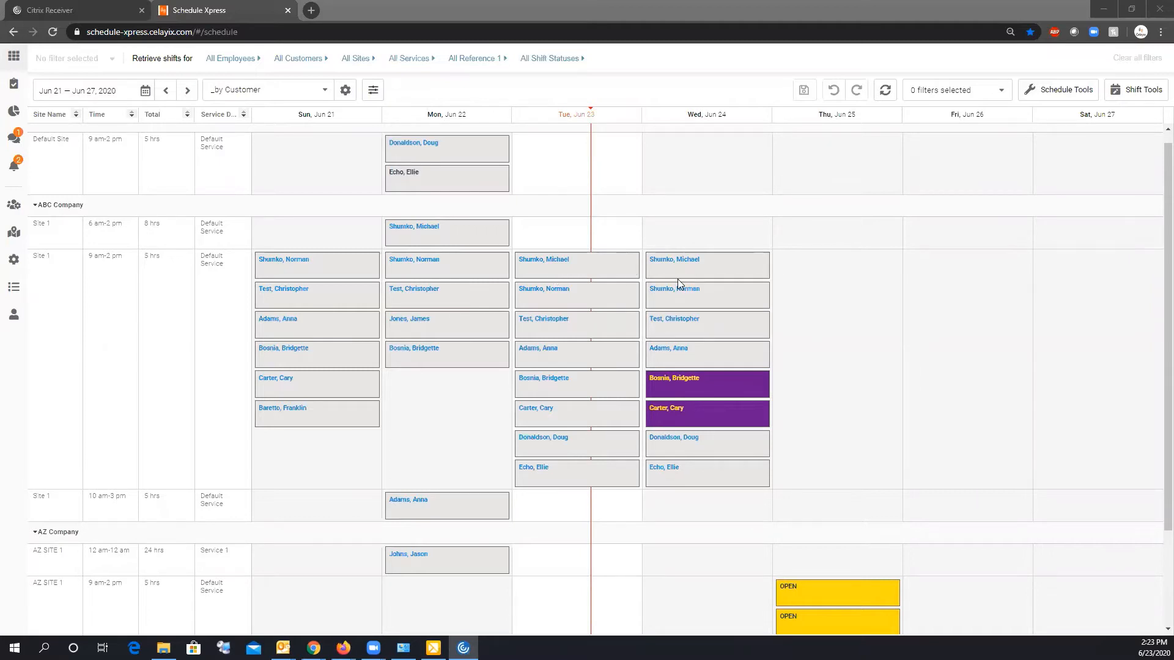
{"action": "left_click", "coordinate": [695, 264]}
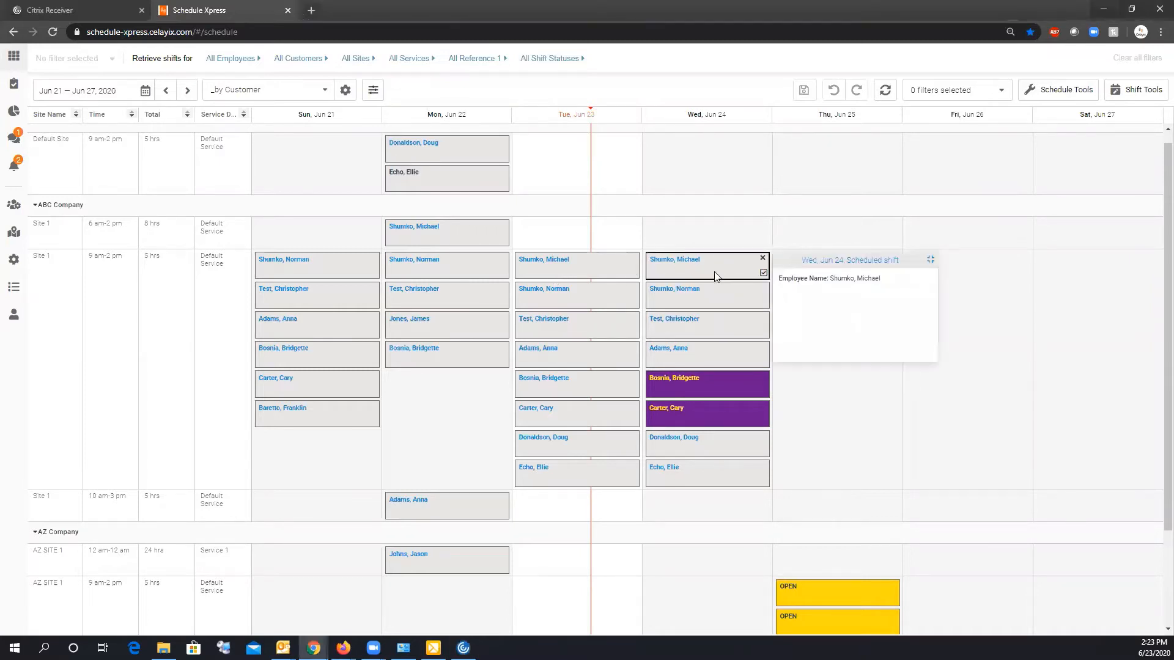
{"action": "right_click", "coordinate": [700, 263]}
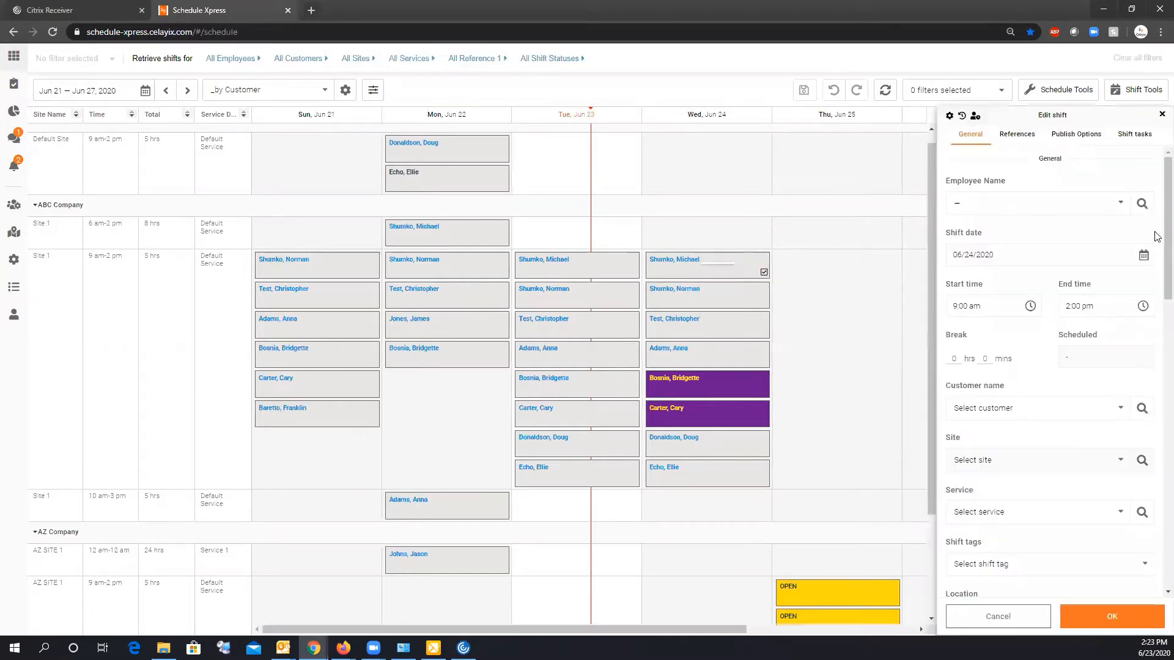
{"action": "scroll", "coordinate": [1158, 283], "scroll_direction": "down", "scroll_amount": 3}
{"action": "scroll", "coordinate": [1157, 287], "scroll_direction": "down", "scroll_amount": 3}
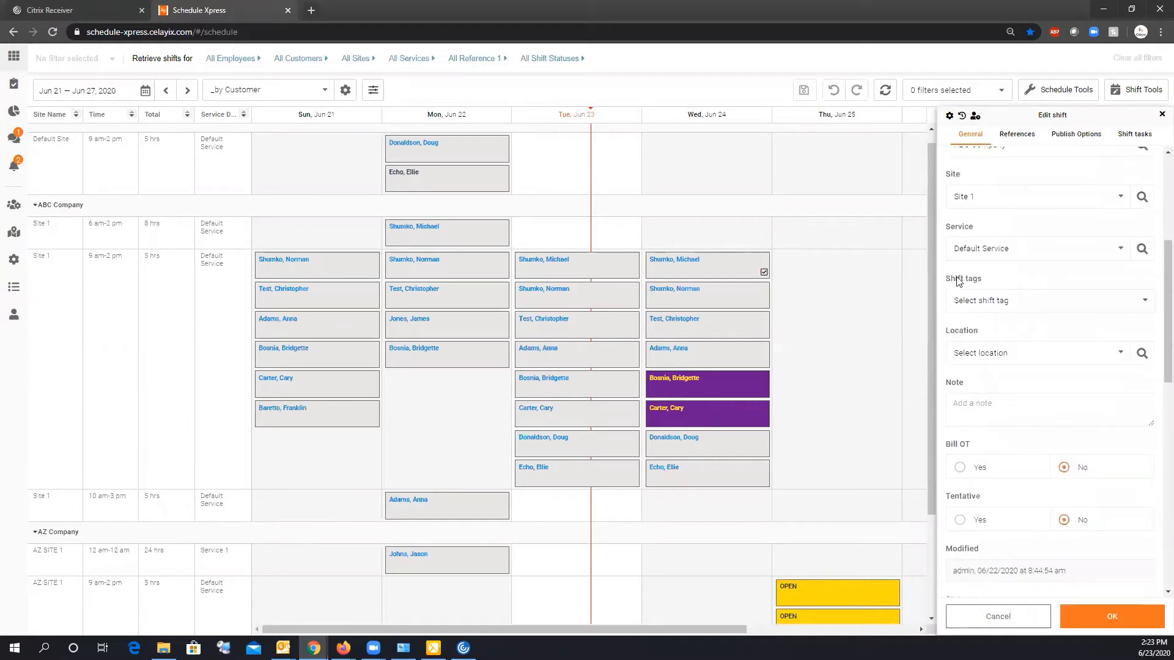
{"action": "left_click", "coordinate": [1142, 301]}
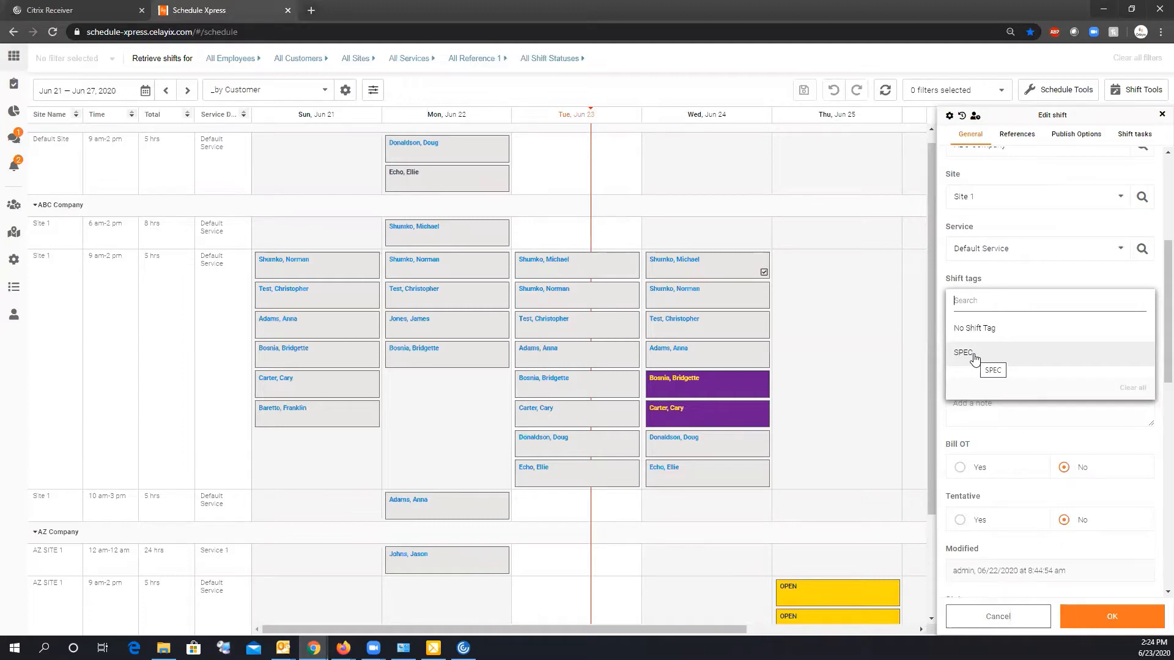
{"action": "left_click", "coordinate": [975, 357]}
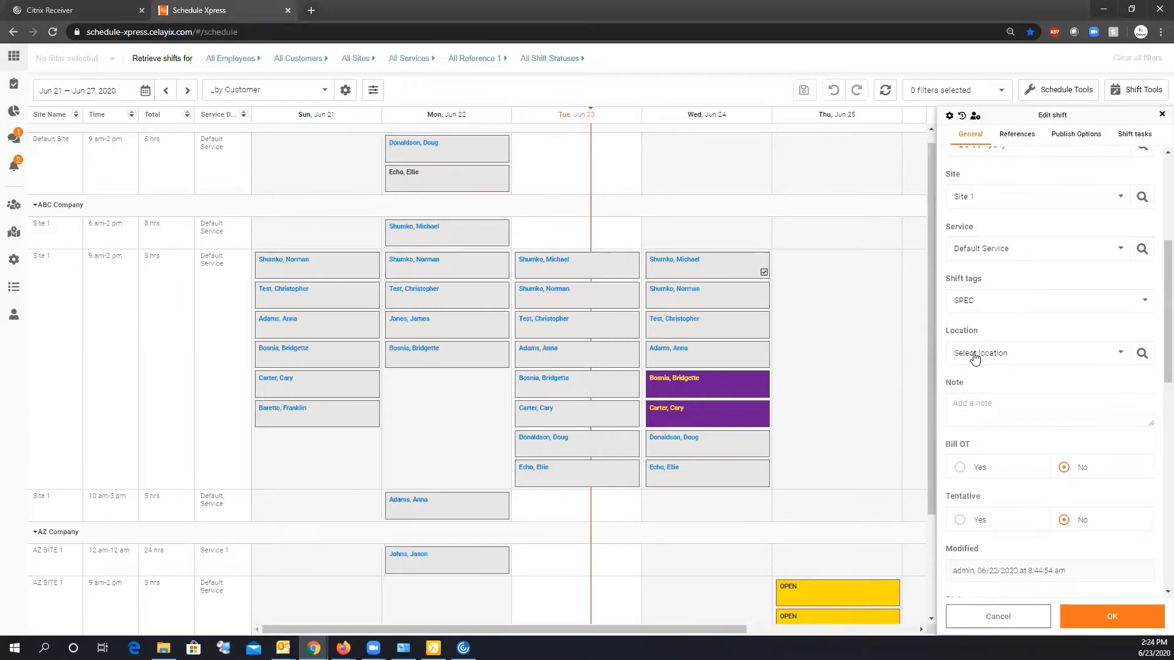
{"action": "left_click", "coordinate": [1132, 618]}
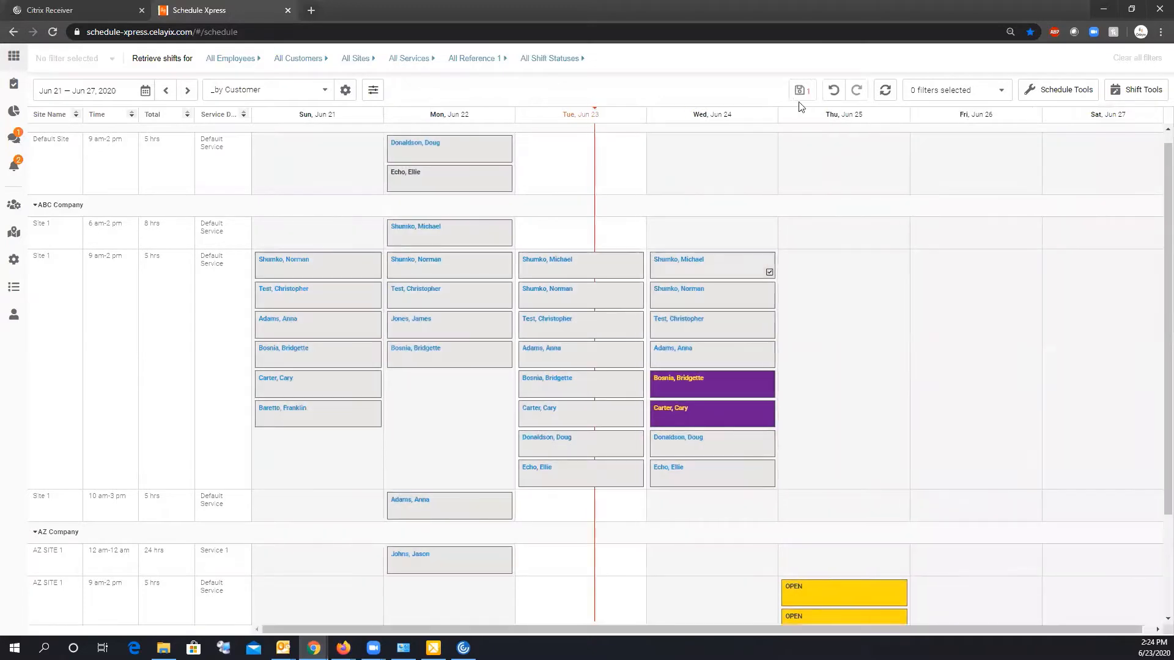
{"action": "left_click", "coordinate": [799, 90]}
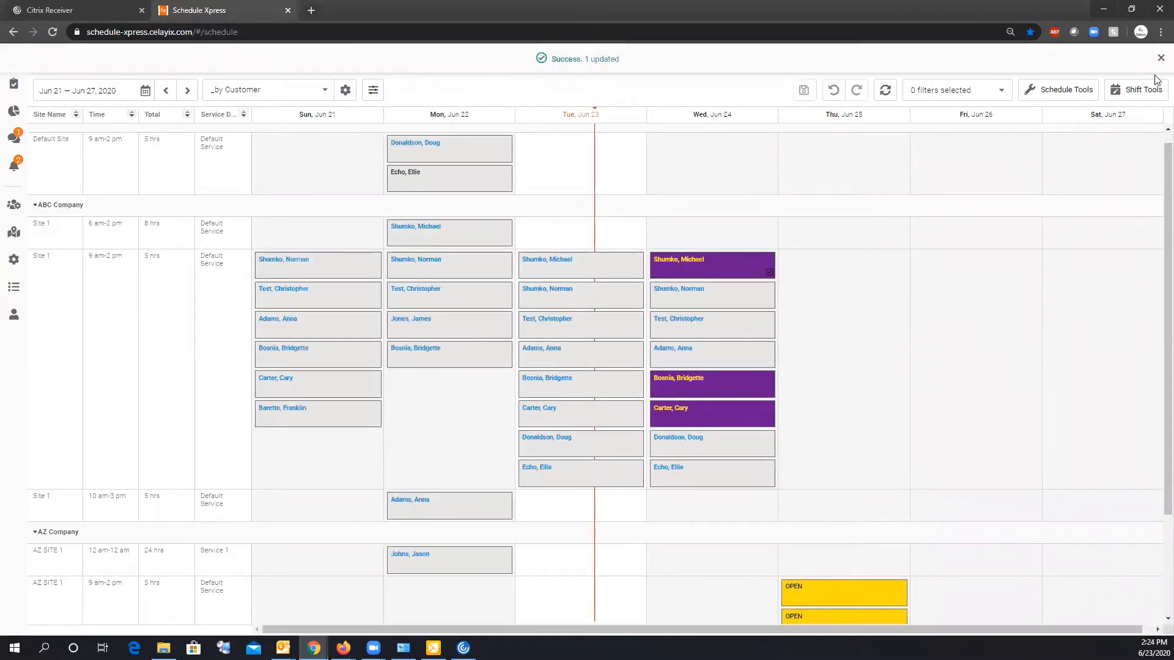
{"action": "left_click", "coordinate": [1160, 59]}
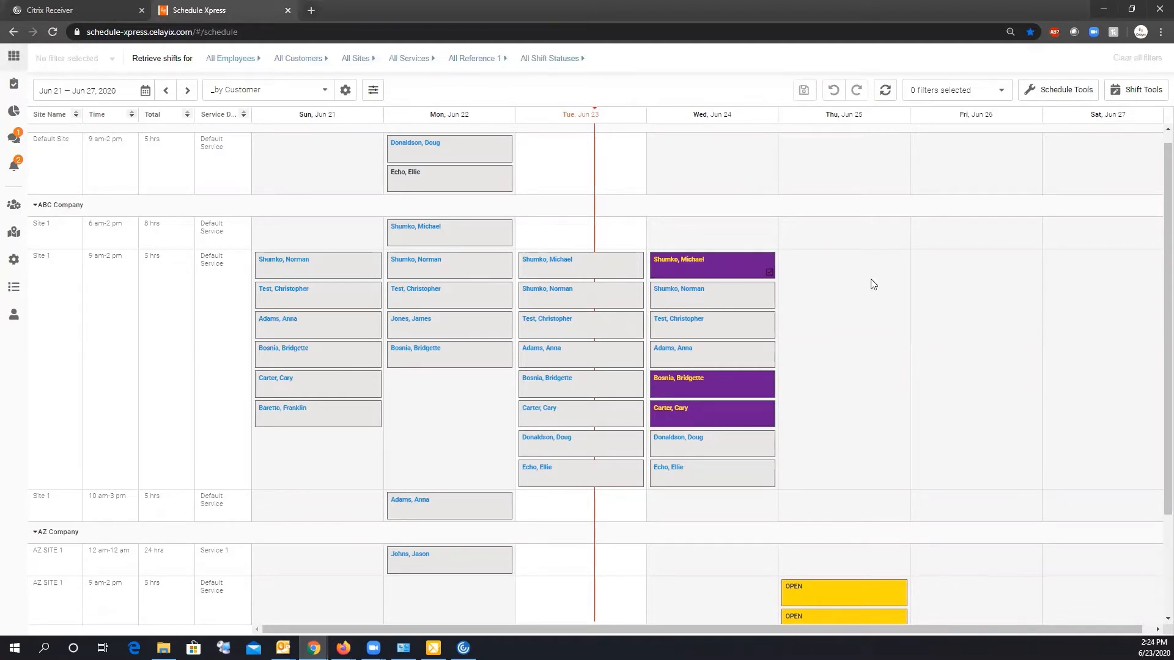
Step: Bulk-update the first four Tuesday, Jun 23, 9 am–2 pm shifts at ABC Company's Site 1, setting their Shift Tag to Special Shift
{"action": "left_click_drag", "start_coordinate": [535, 230], "coordinate": [605, 325]}
{"action": "left_click", "coordinate": [1114, 91]}
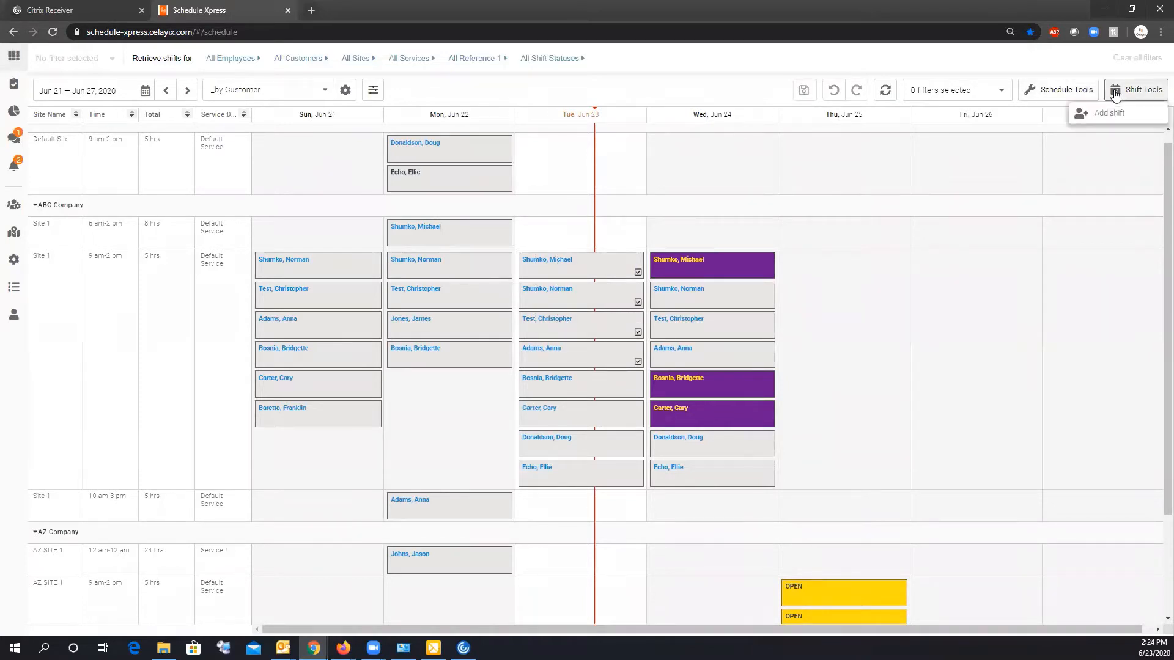
{"action": "left_click", "coordinate": [986, 192]}
{"action": "type", "text": "sh"}
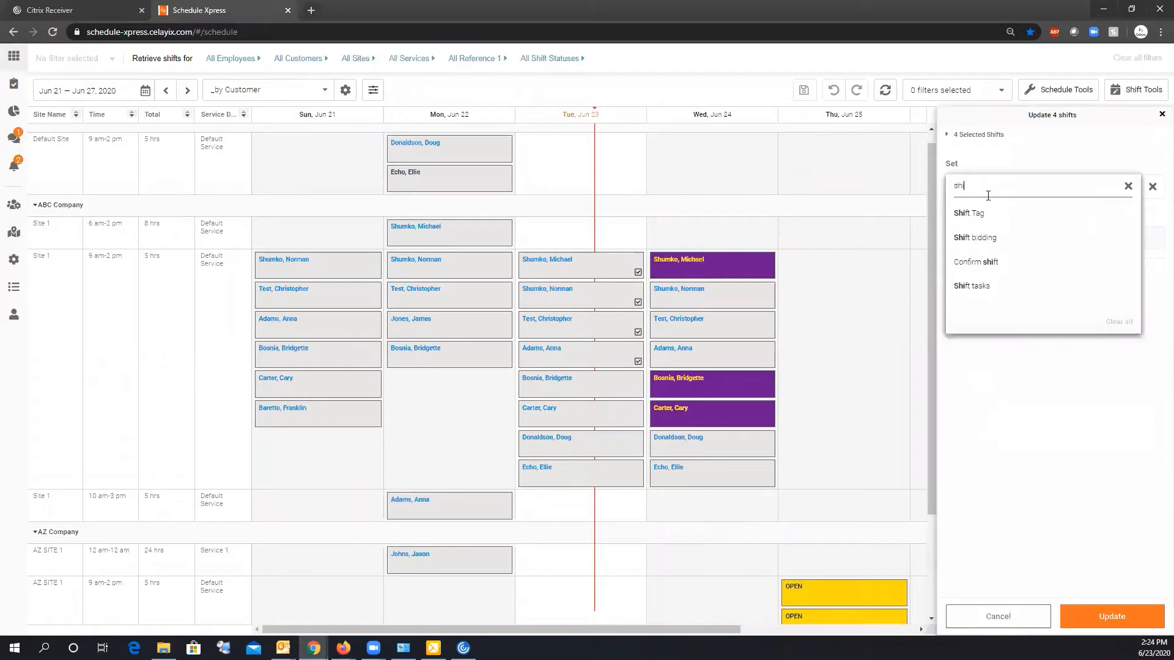
{"action": "left_click", "coordinate": [969, 213]}
{"action": "left_click", "coordinate": [990, 238]}
{"action": "left_click", "coordinate": [985, 286]}
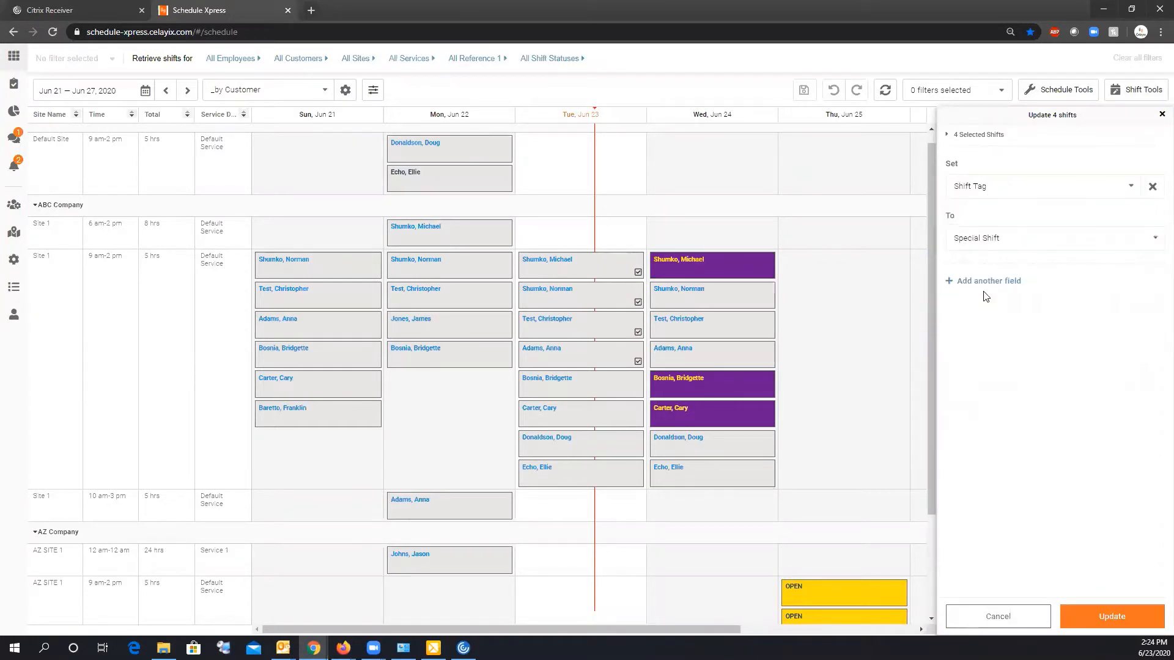
{"action": "left_click", "coordinate": [1121, 614]}
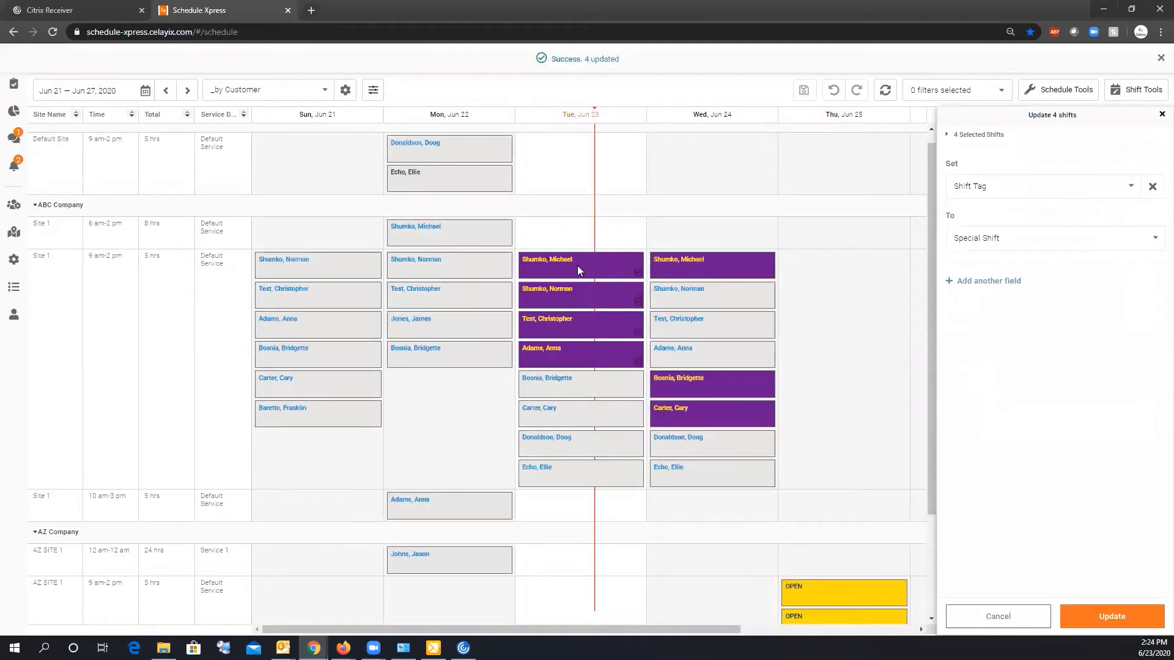
{"action": "left_click", "coordinate": [1161, 58]}
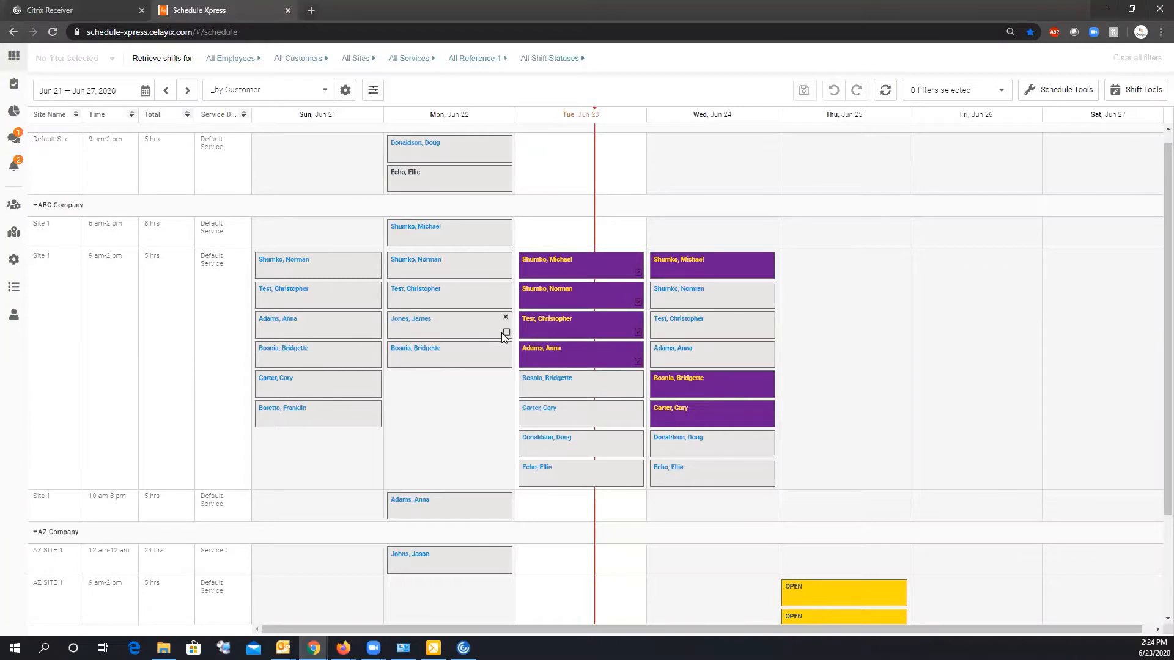
Step: Look over the shift status and Reference 1 filter options and leave without applying a filter
{"action": "left_click", "coordinate": [545, 63]}
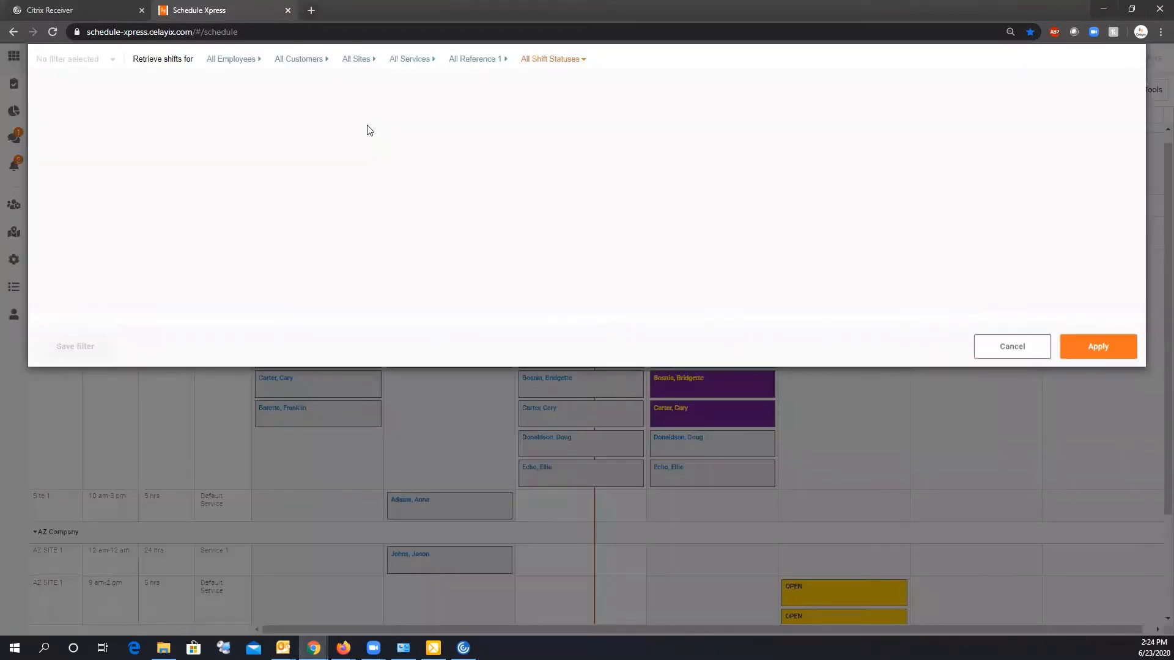
{"action": "left_click", "coordinate": [468, 61]}
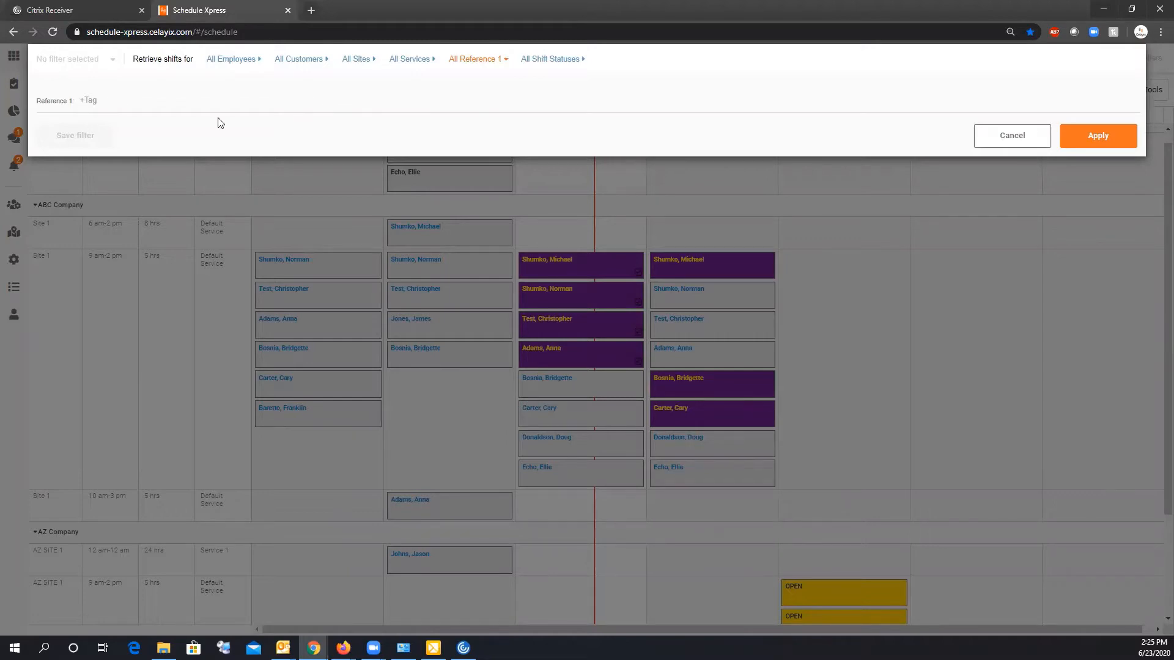
{"action": "left_click", "coordinate": [980, 141]}
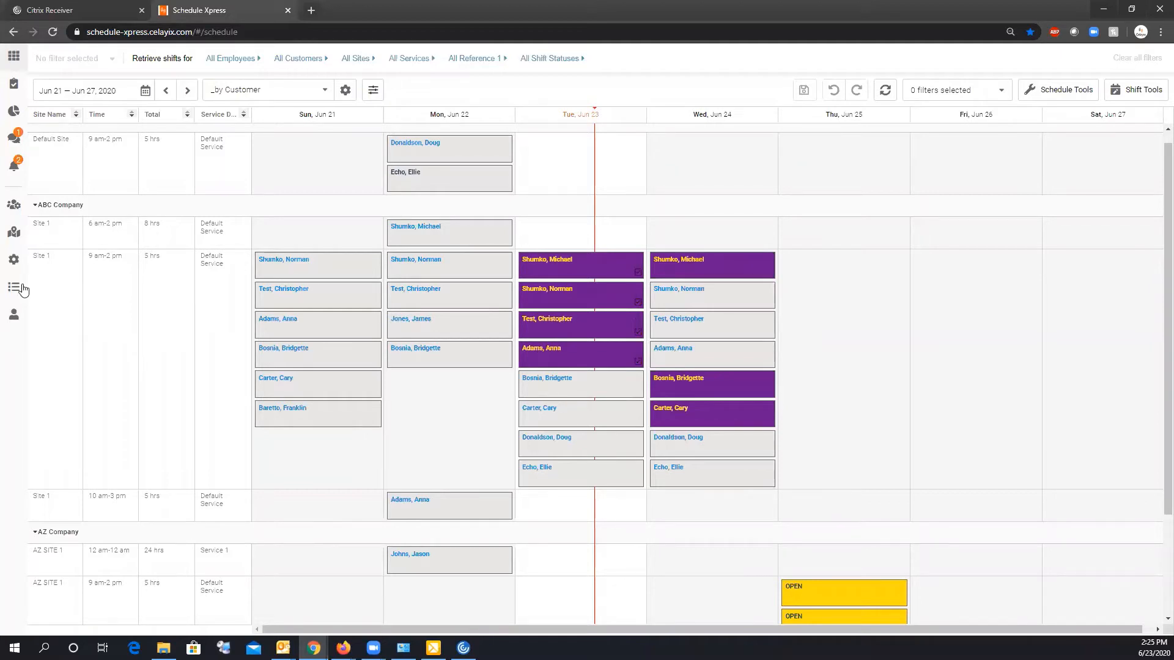
Step: Examine the shift tags field of the second Wednesday 9 am–2 pm shift at ABC Company's Site 1, then leave without changes
{"action": "right_click", "coordinate": [576, 267]}
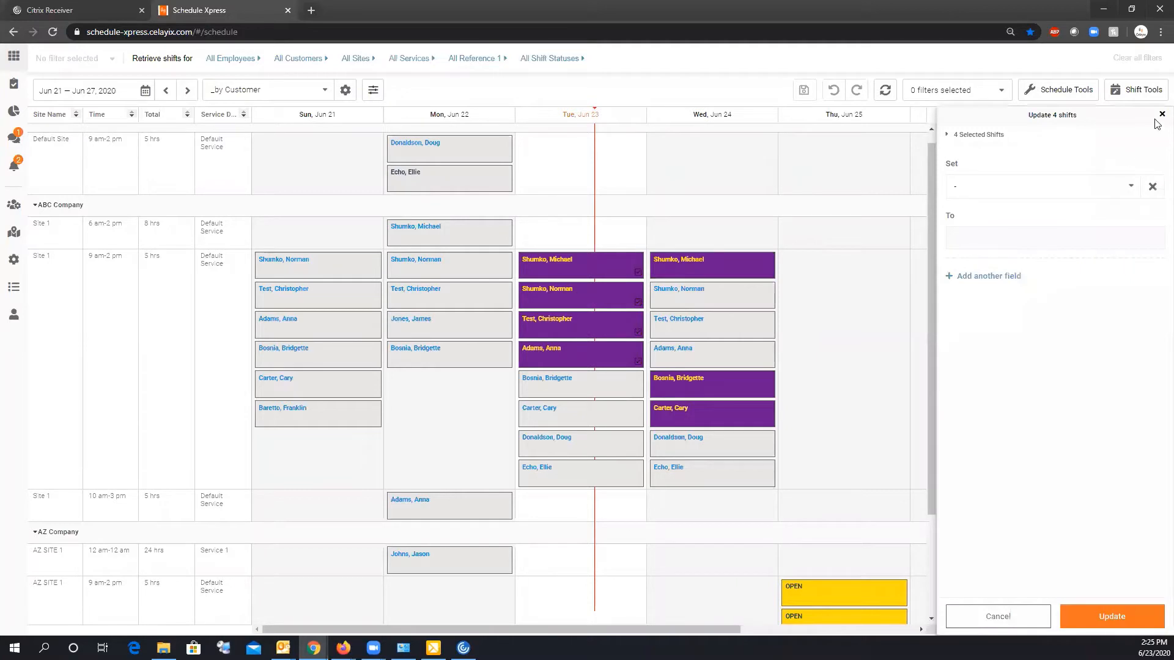
{"action": "left_click", "coordinate": [1161, 114]}
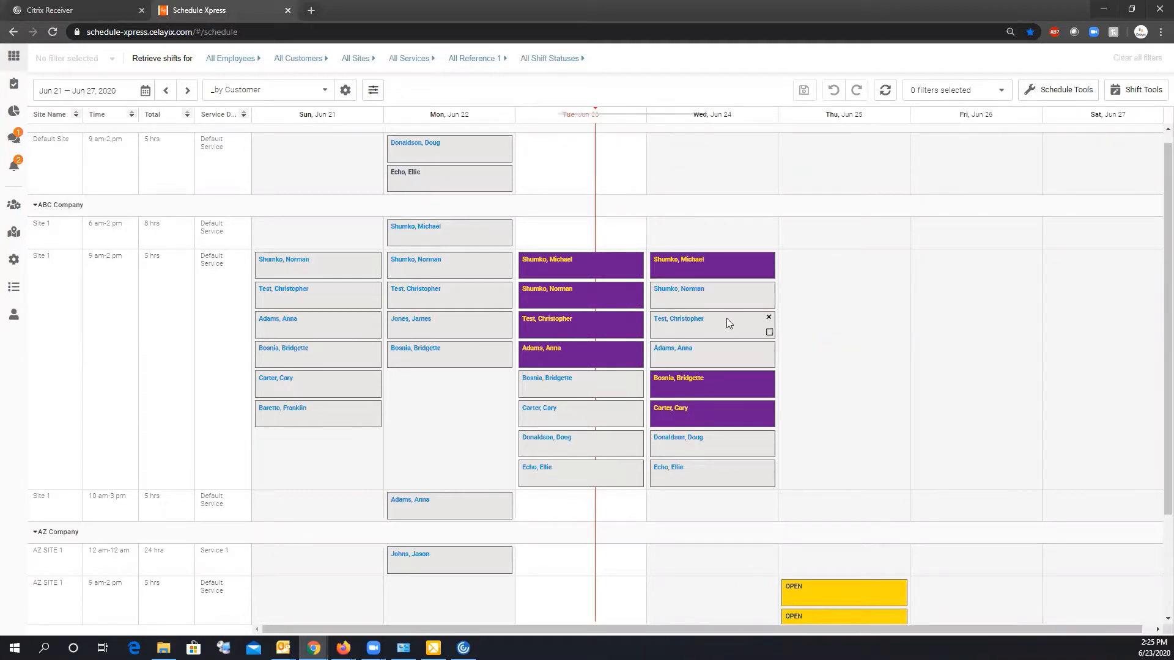
{"action": "right_click", "coordinate": [722, 302]}
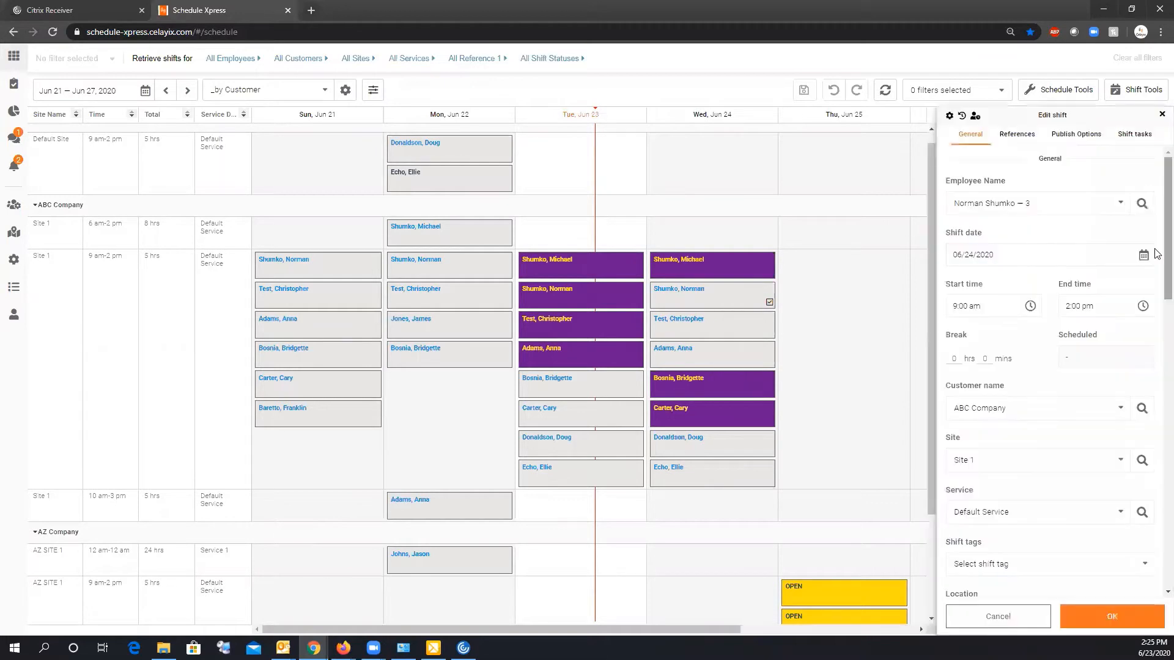
{"action": "left_click_drag", "start_coordinate": [1165, 251], "coordinate": [1165, 344]}
{"action": "left_click", "coordinate": [1018, 278]}
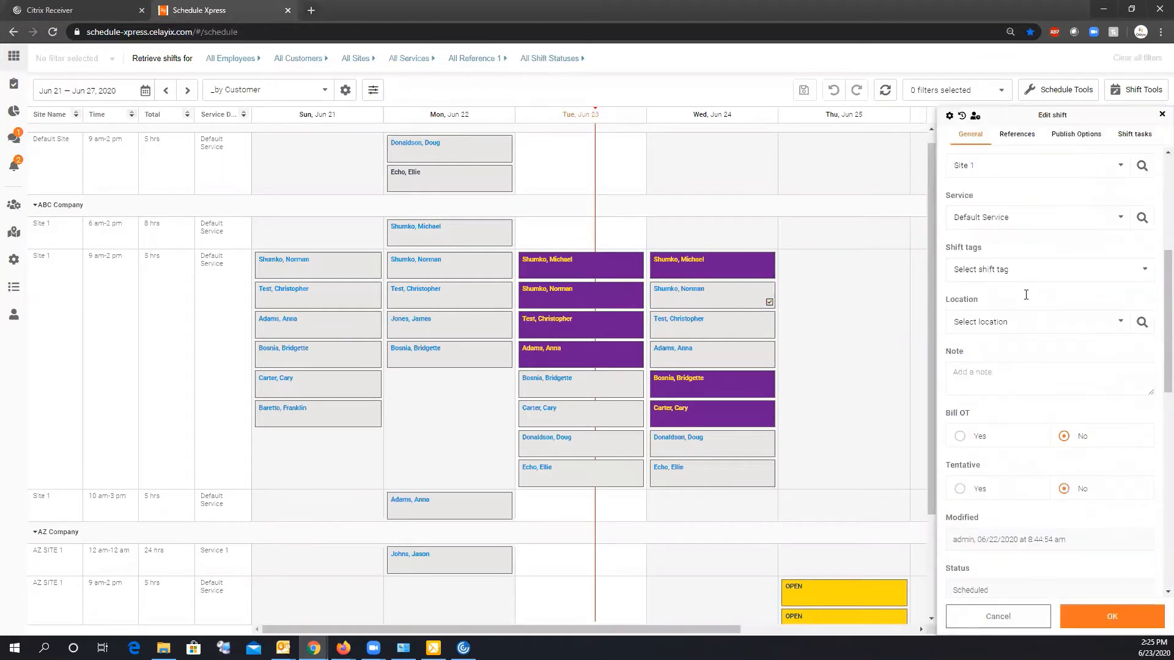
{"action": "left_click", "coordinate": [997, 616]}
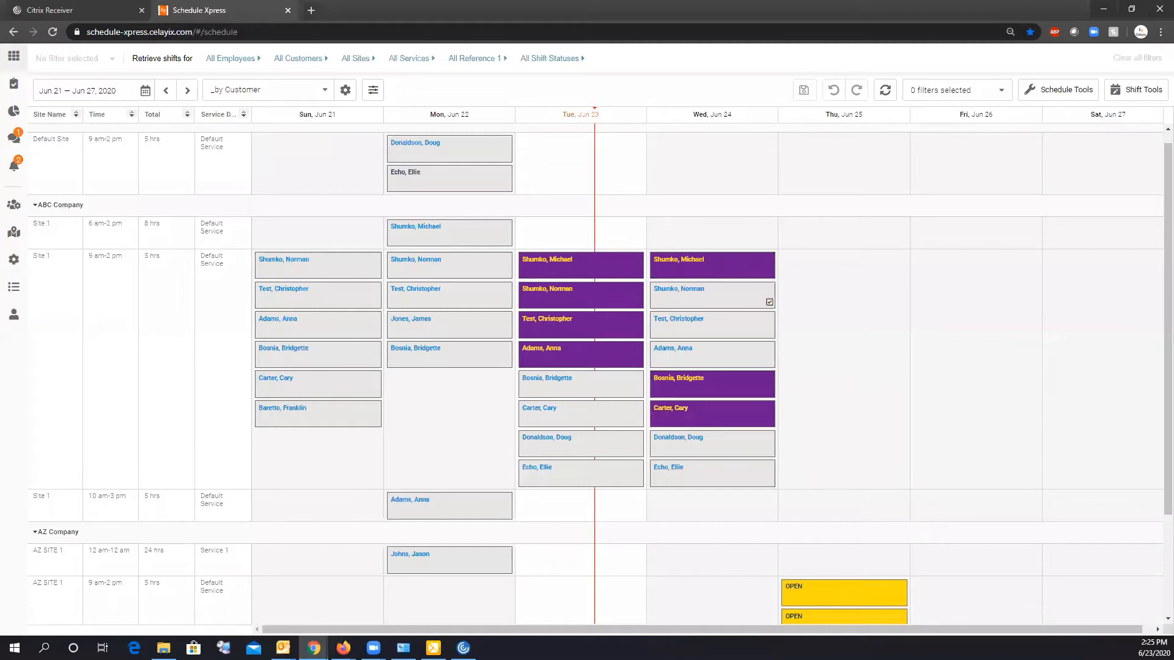
Step: Switch to eTimeXpress and open the Branch Shift Tag Sets among the branch codes of My Branch Name
{"action": "key", "text": "alt+Tab"}
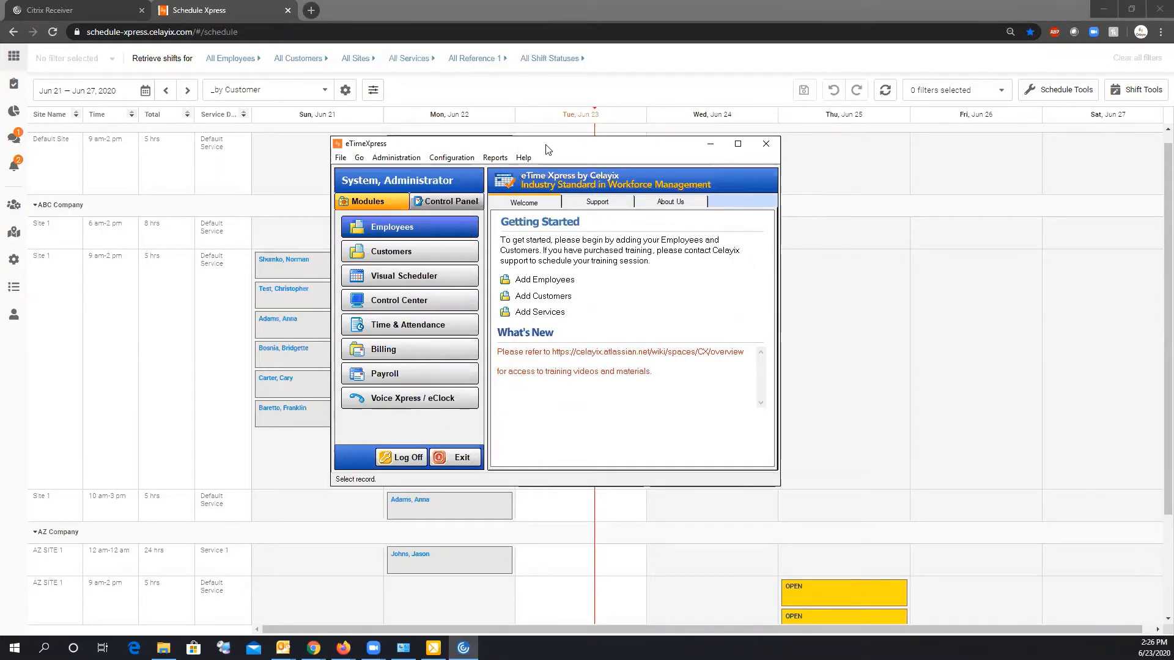
{"action": "left_click_drag", "start_coordinate": [547, 150], "coordinate": [576, 157]}
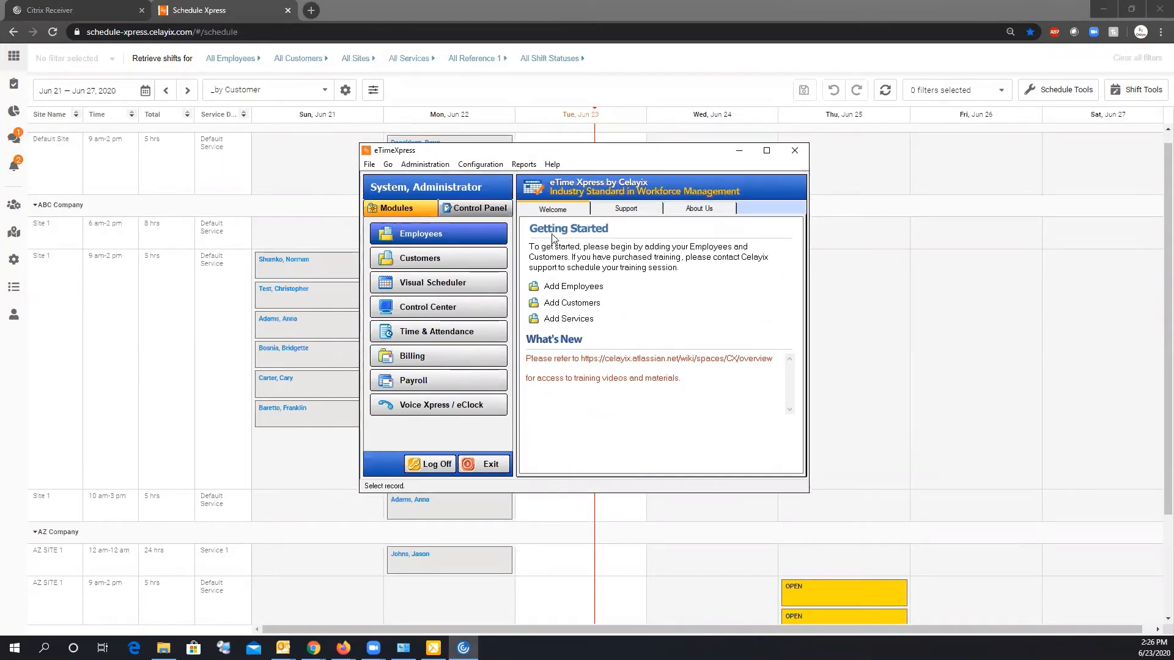
{"action": "left_click", "coordinate": [477, 166]}
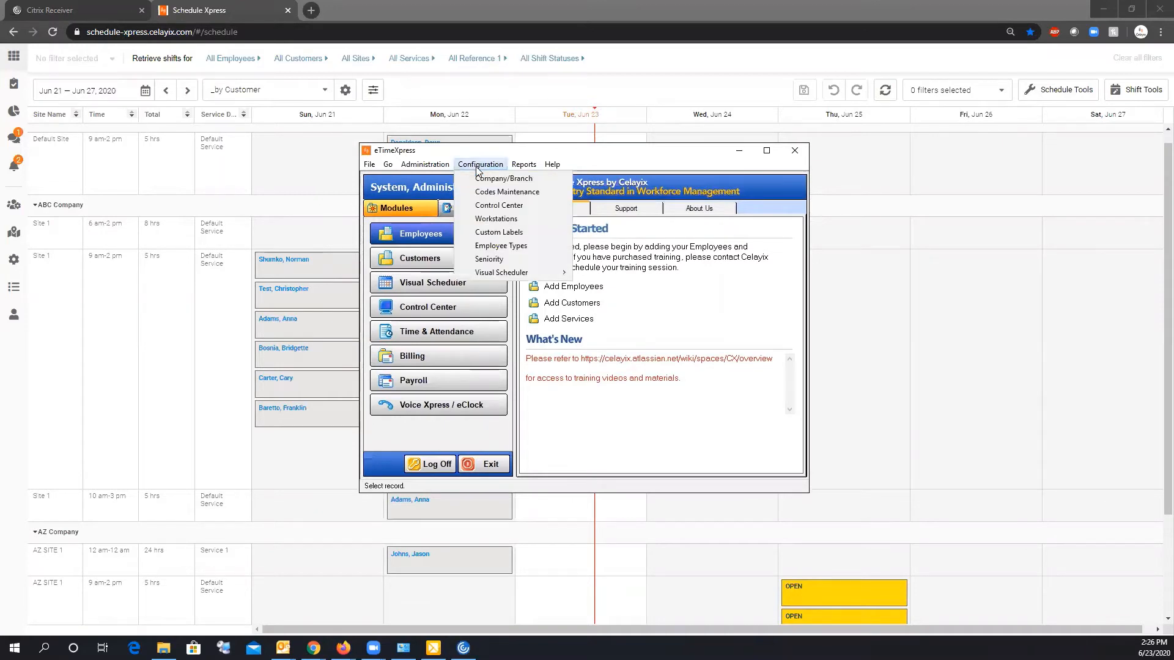
{"action": "left_click", "coordinate": [511, 179]}
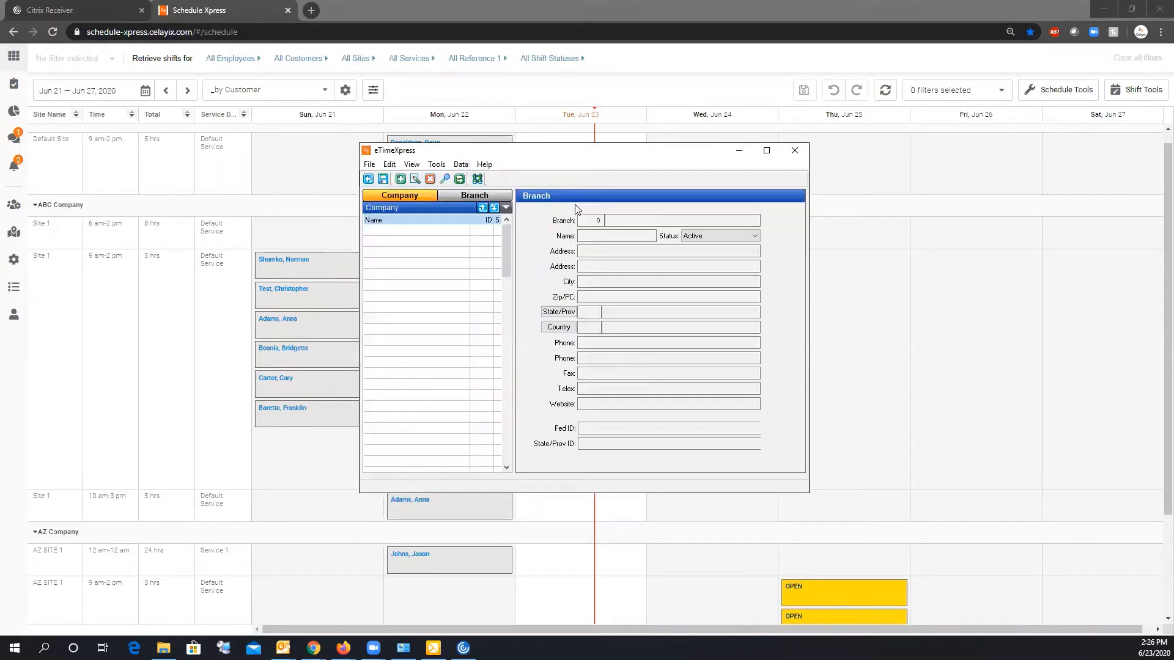
{"action": "left_click", "coordinate": [486, 198]}
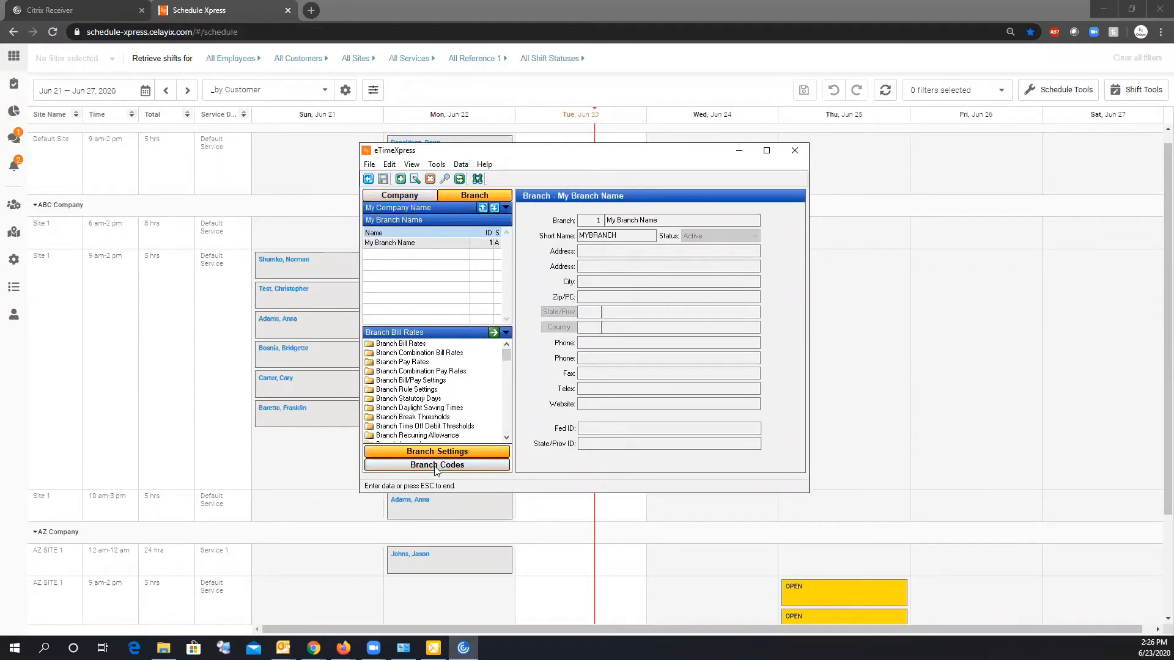
{"action": "left_click", "coordinate": [436, 466]}
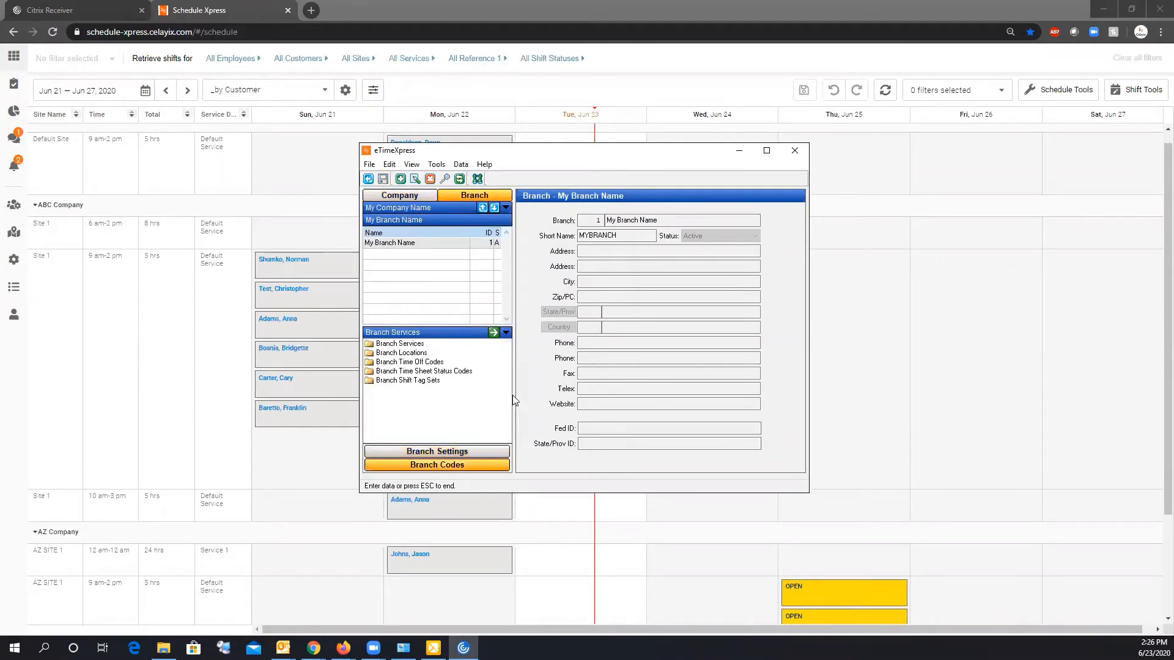
{"action": "left_click", "coordinate": [417, 381]}
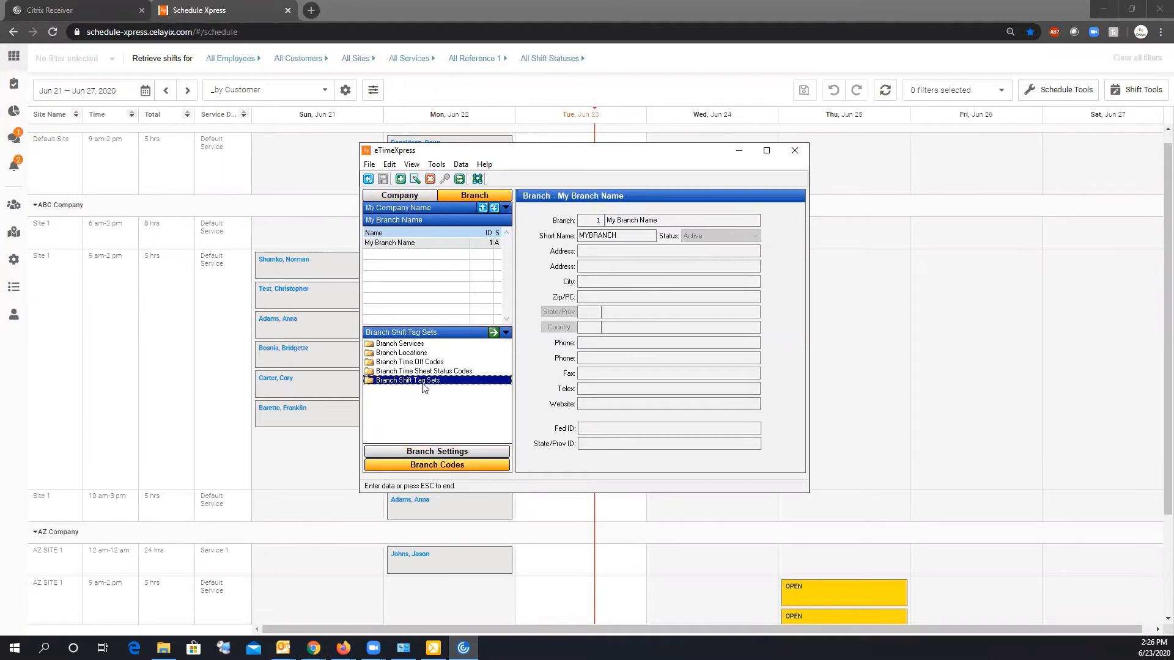
{"action": "double_click", "coordinate": [424, 381]}
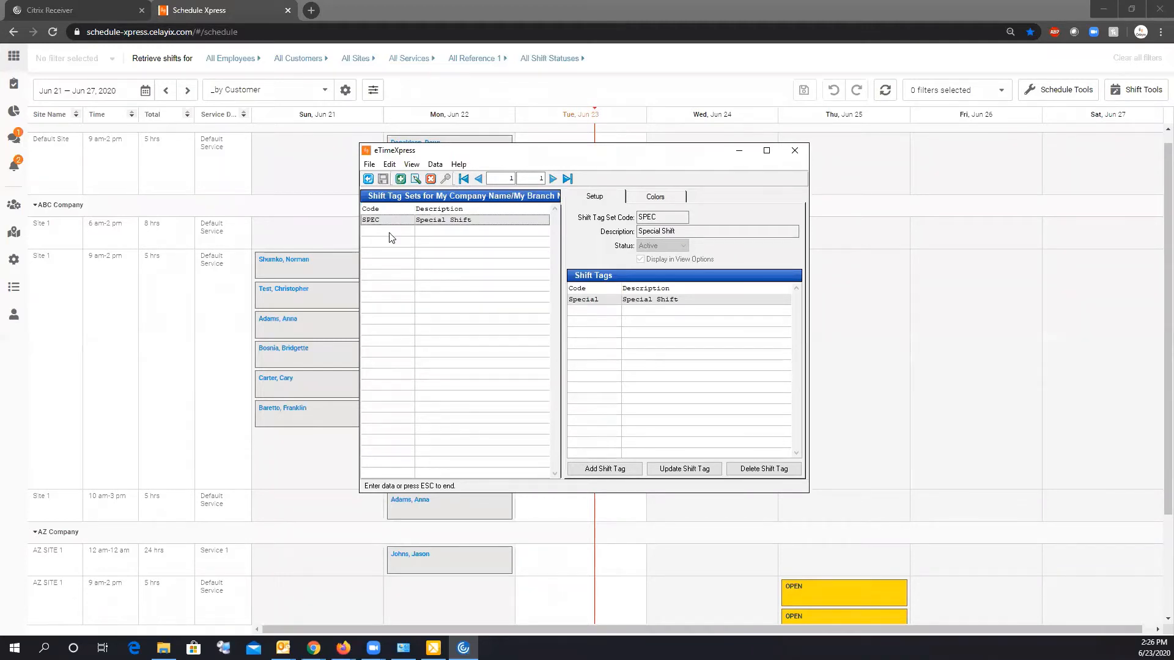
Step: Open the Shift Tag Setup of My Branch Name and look over the Tag 1 and Tag 2 entries
{"action": "left_click", "coordinate": [370, 165]}
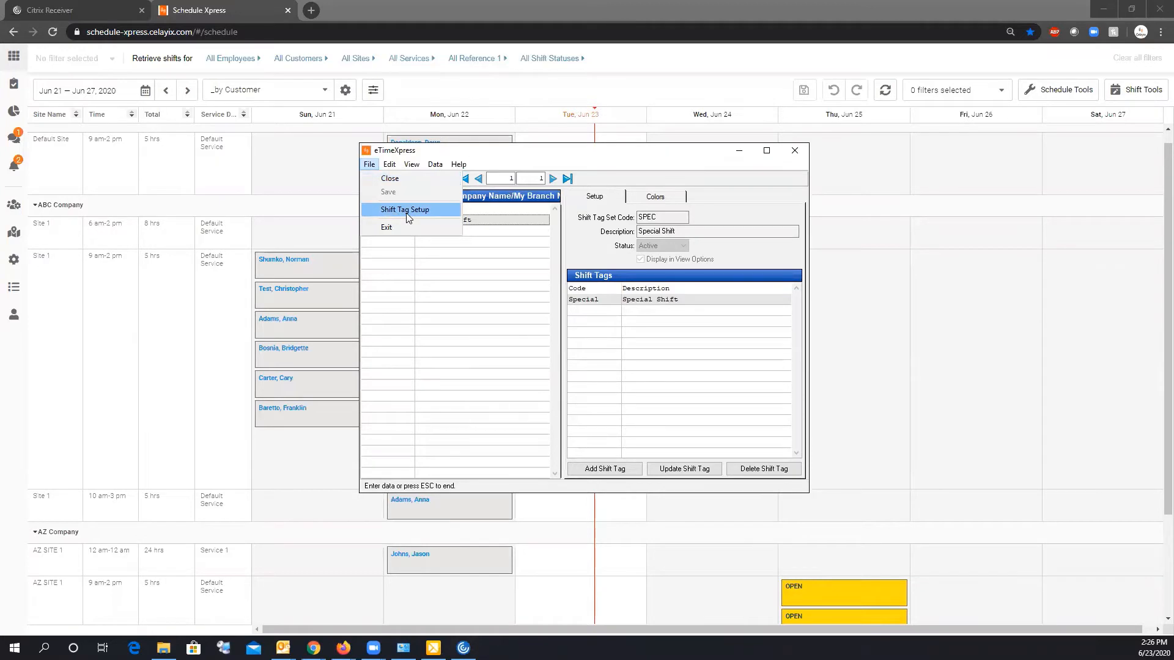
{"action": "left_click", "coordinate": [407, 209]}
{"action": "left_click", "coordinate": [401, 233]}
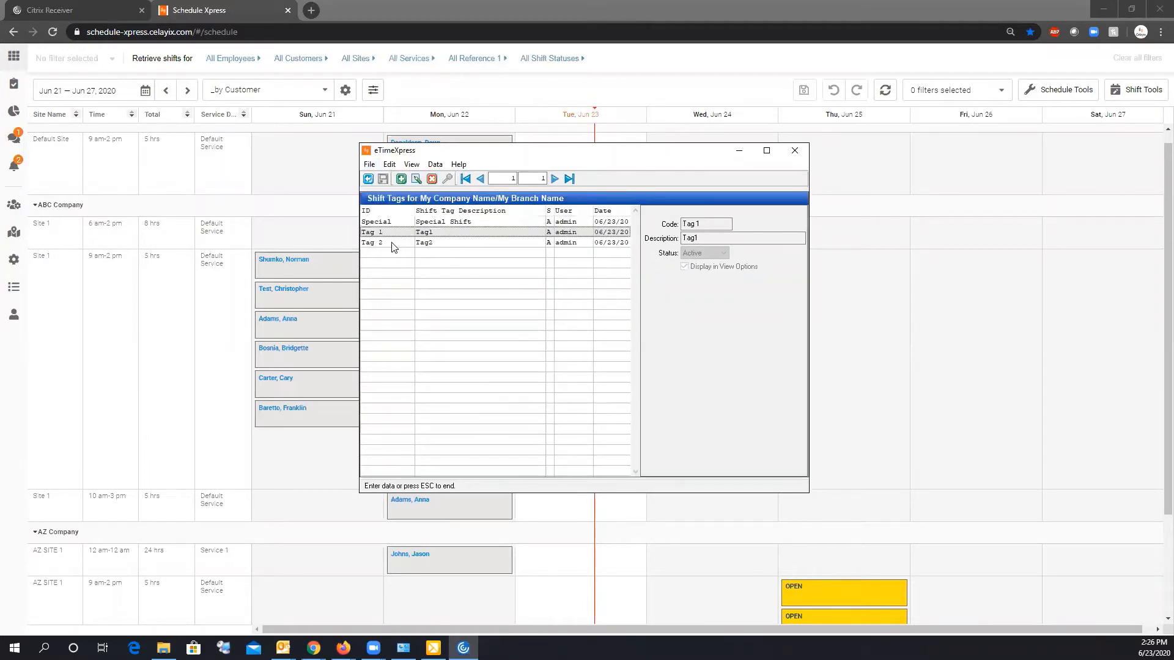
{"action": "left_click", "coordinate": [392, 242]}
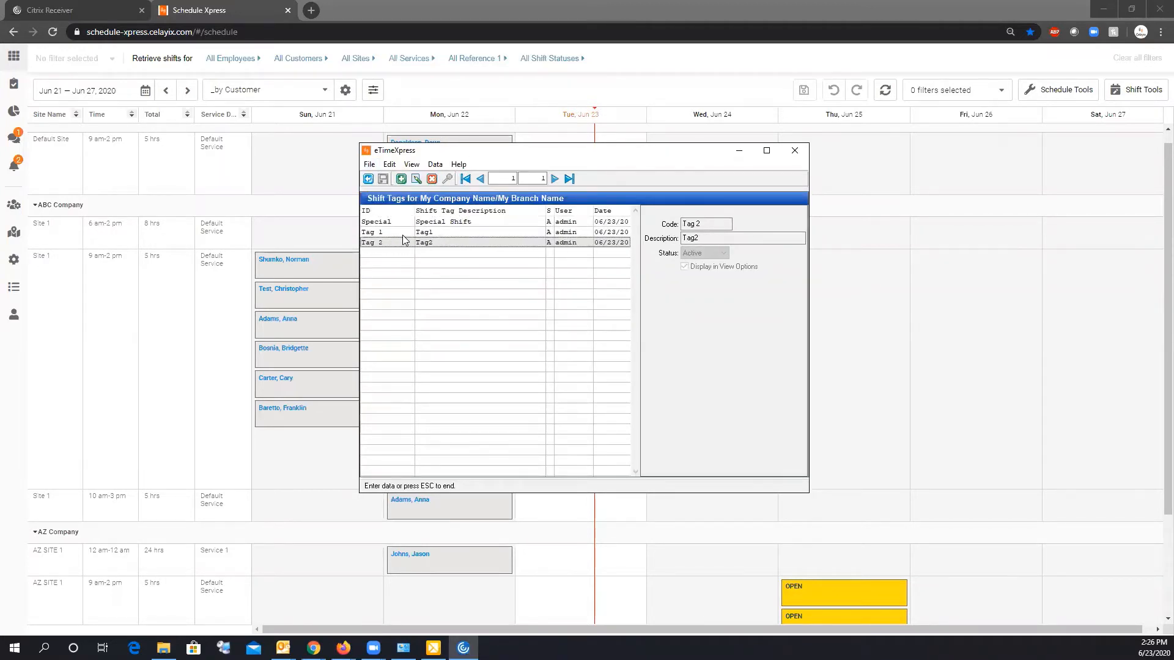
Step: Add and save an active shift tag with code Tag 3, description Tag3 and Display in View Options enabled, then return to the shift tag sets
{"action": "left_click", "coordinate": [401, 178]}
{"action": "type", "text": "Tag"}
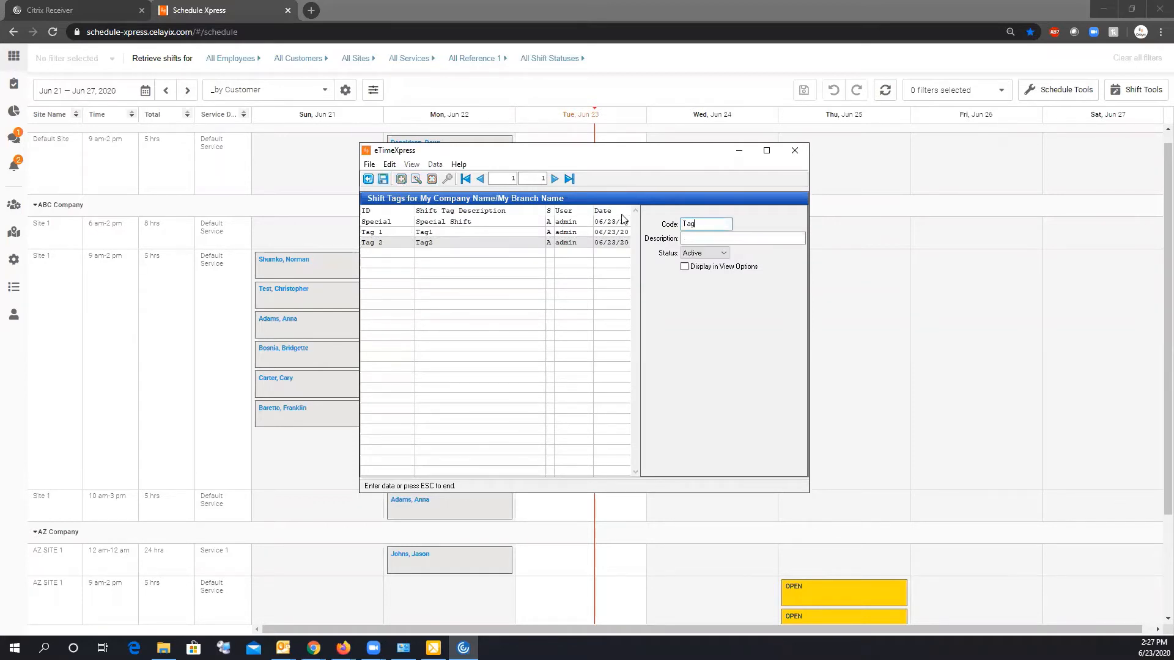
{"action": "type", "text": " 3"}
{"action": "left_click", "coordinate": [692, 238]}
{"action": "type", "text": "Tag3"}
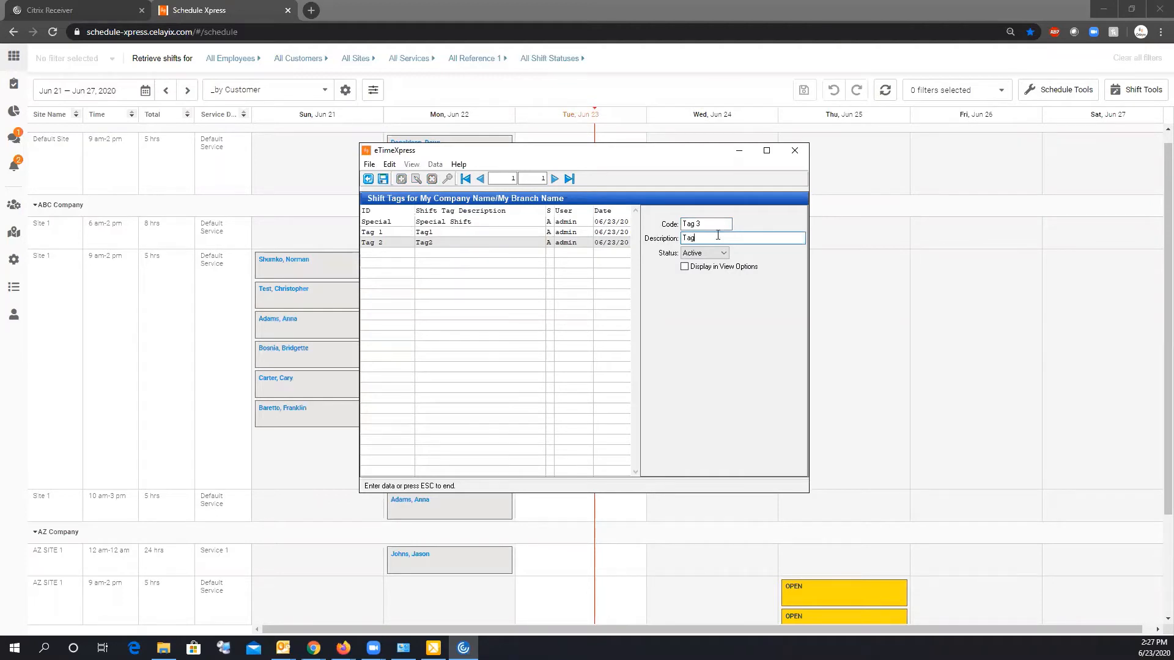
{"action": "left_click", "coordinate": [703, 267]}
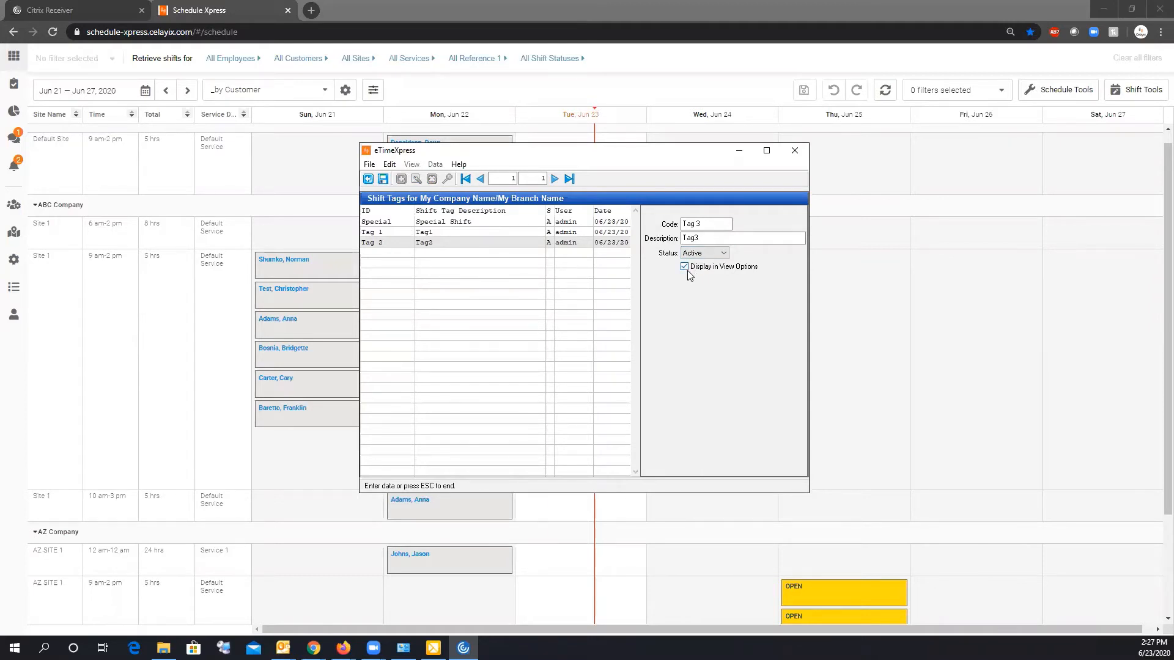
{"action": "left_click", "coordinate": [383, 179]}
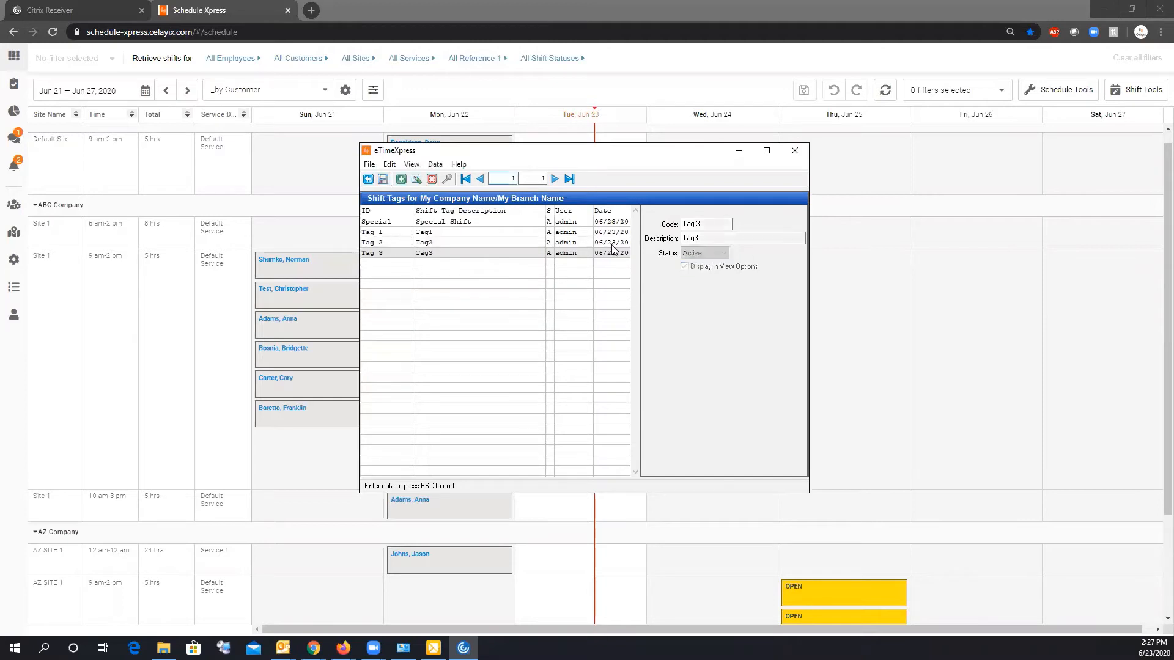
{"action": "left_click", "coordinate": [380, 242]}
{"action": "left_click", "coordinate": [382, 234]}
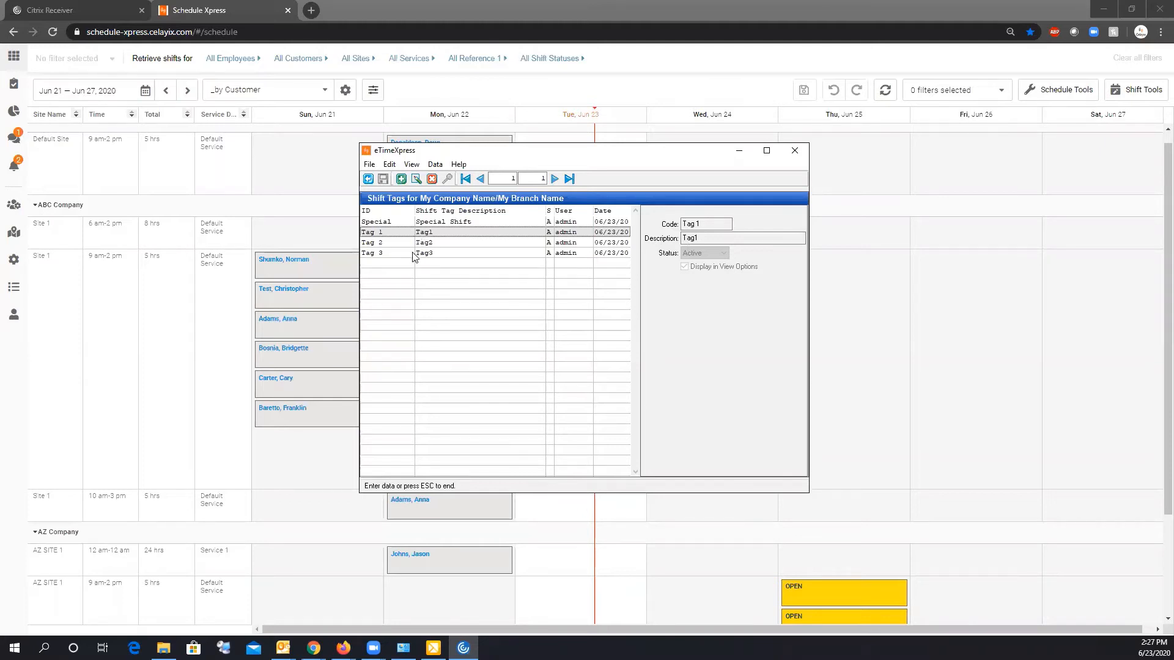
{"action": "left_click", "coordinate": [368, 180]}
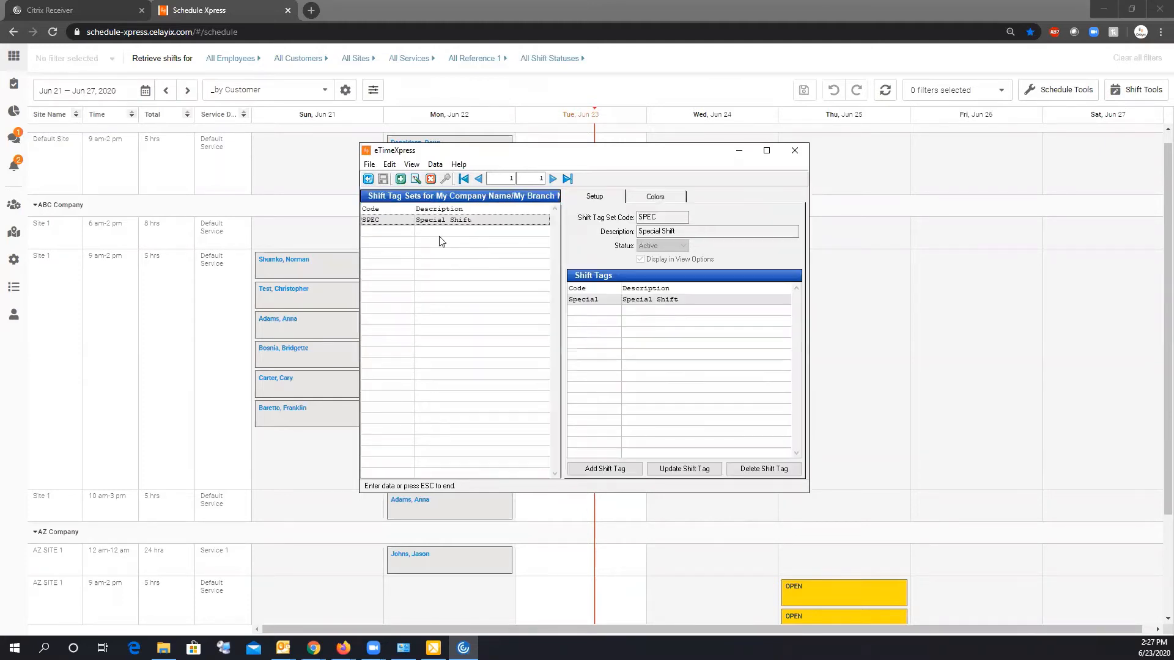
Step: Create and save an active shift tag set with code EX, description Example and Display in View Options enabled
{"action": "left_click", "coordinate": [401, 179]}
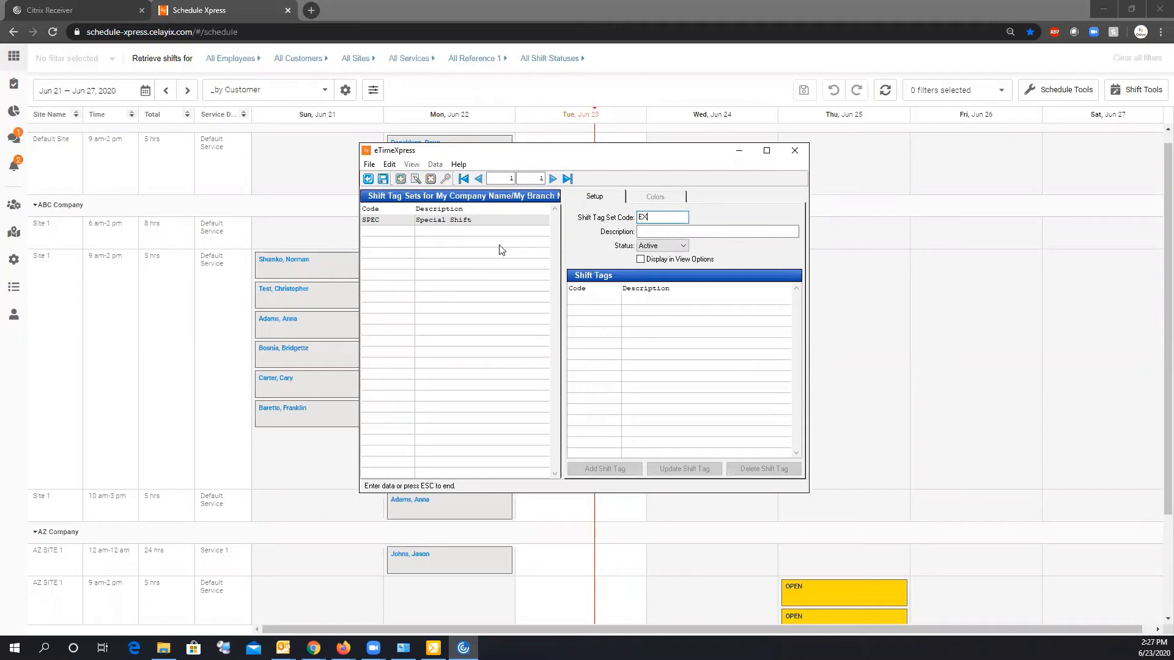
{"action": "key", "text": "Tab"}
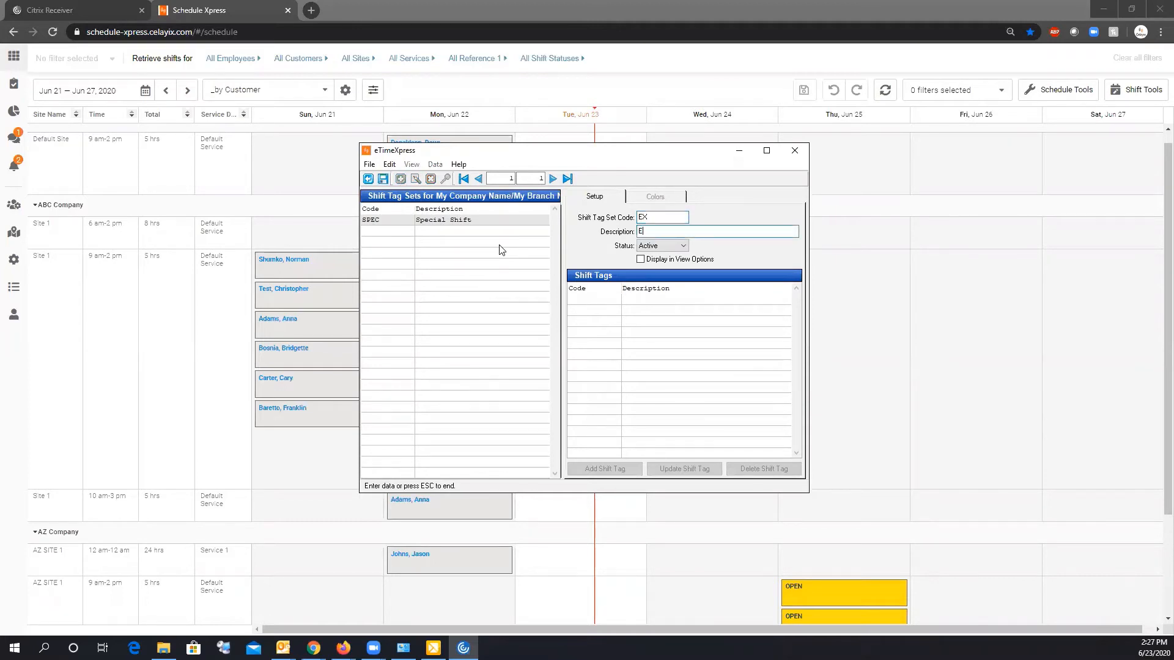
{"action": "type", "text": "Example"}
{"action": "left_click", "coordinate": [639, 260]}
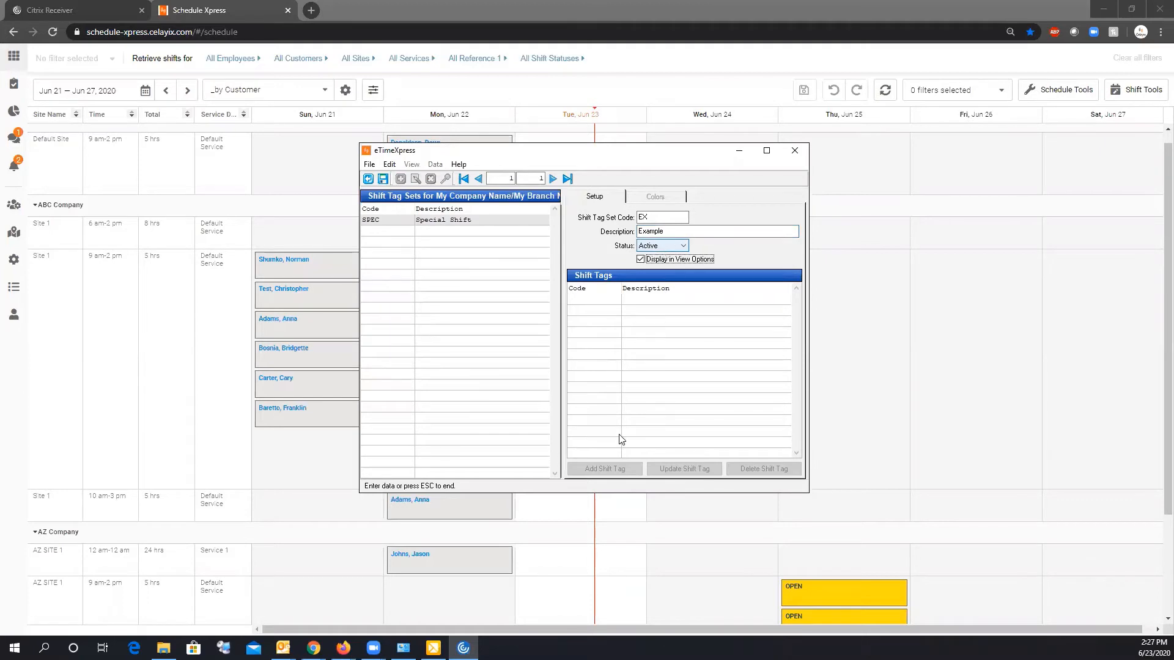
{"action": "left_click", "coordinate": [383, 178]}
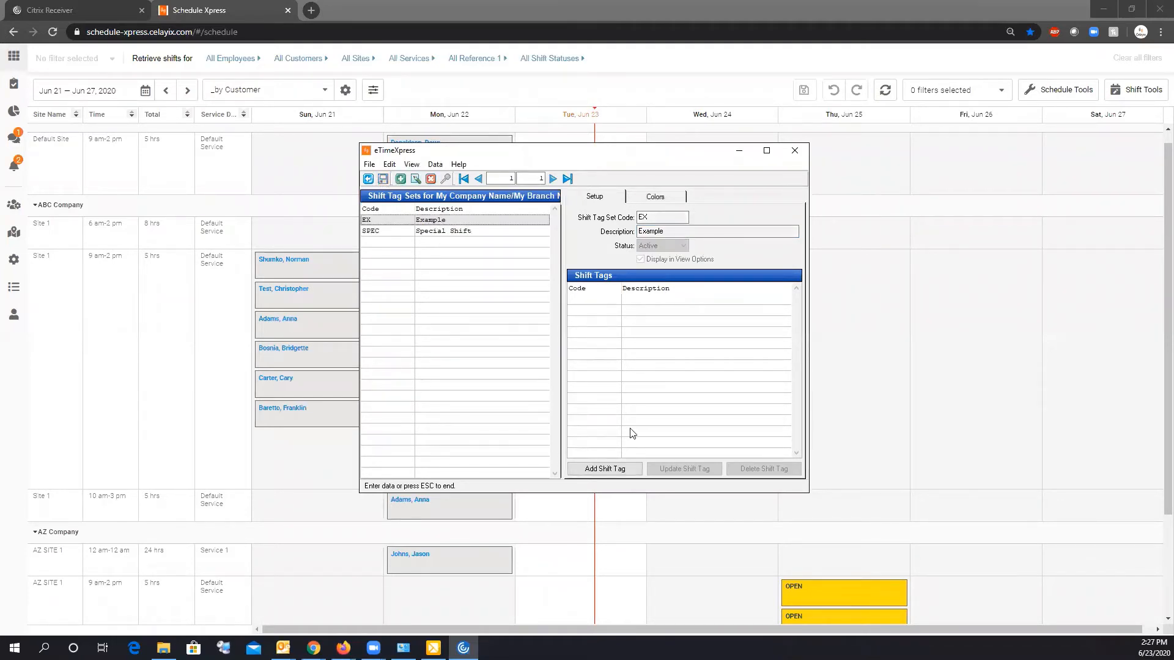
Step: Add Tag 1 from the active shift tags list to the EX shift tag set
{"action": "left_click", "coordinate": [605, 469]}
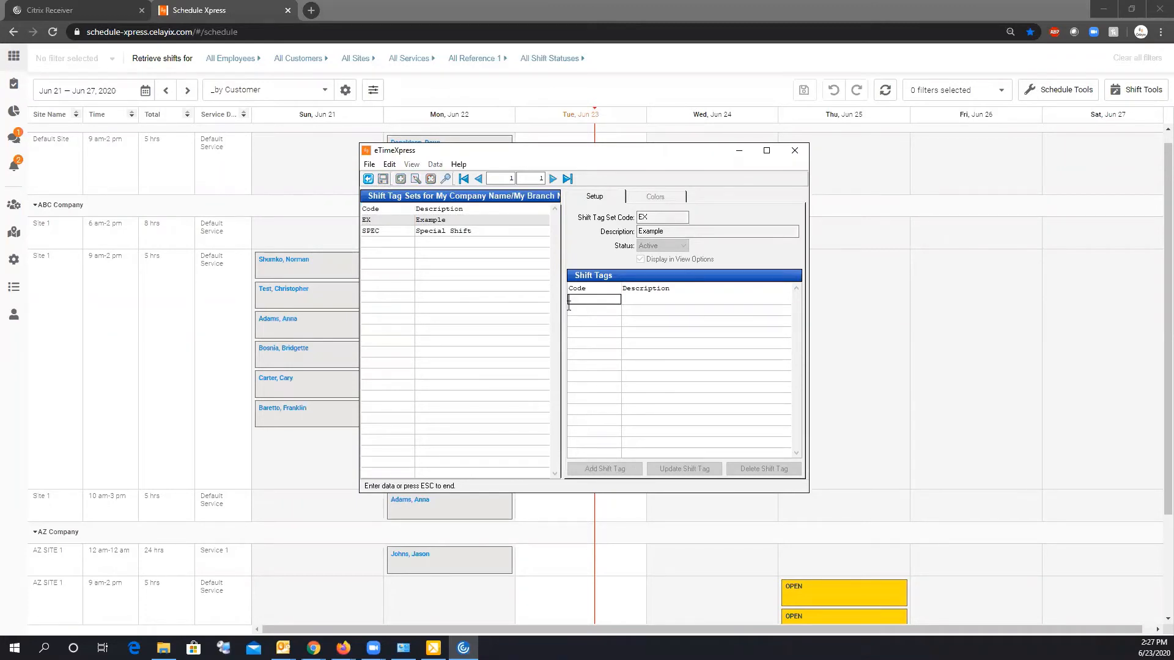
{"action": "left_click", "coordinate": [446, 179]}
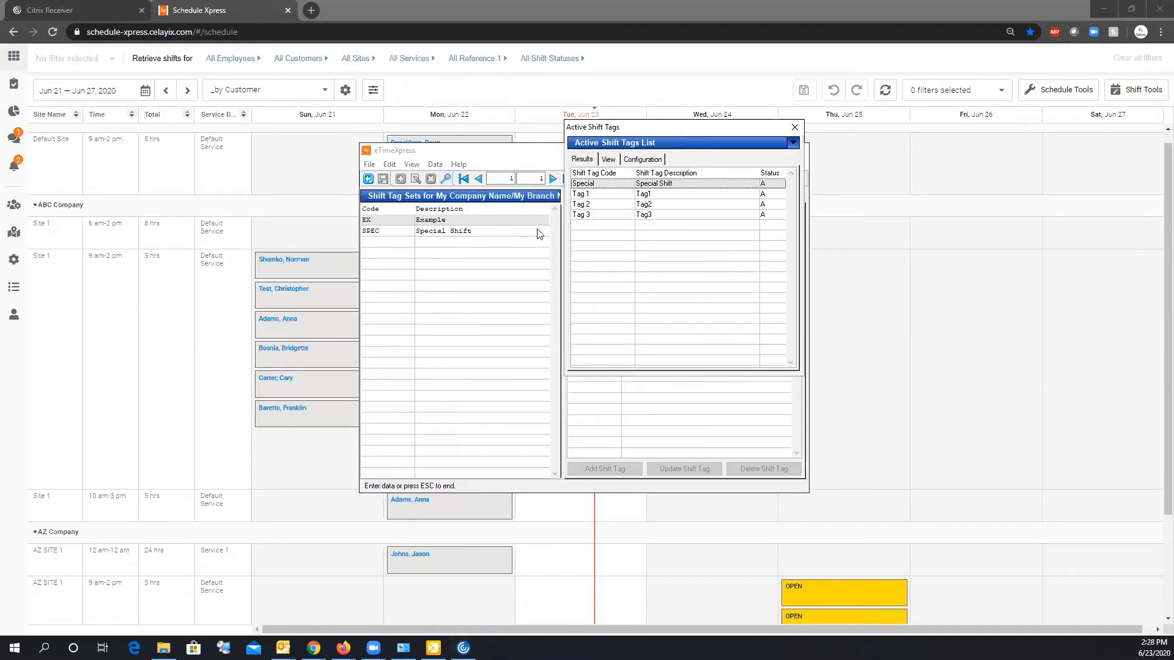
{"action": "left_click", "coordinate": [610, 195]}
{"action": "double_click", "coordinate": [612, 196]}
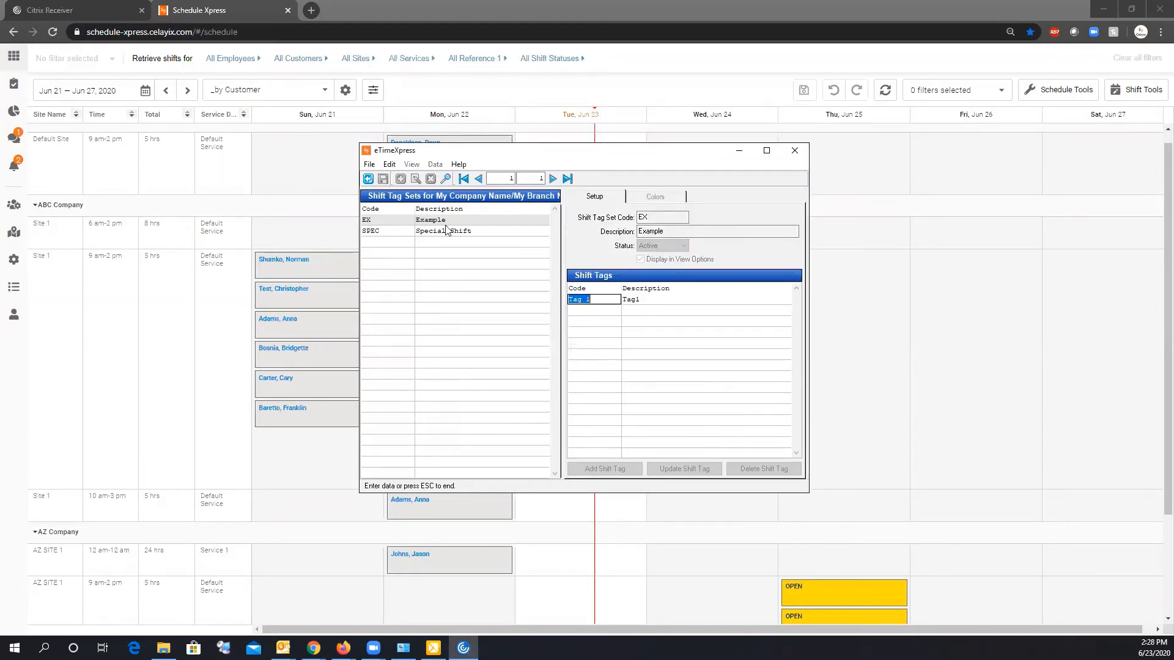
{"action": "key", "text": "Escape"}
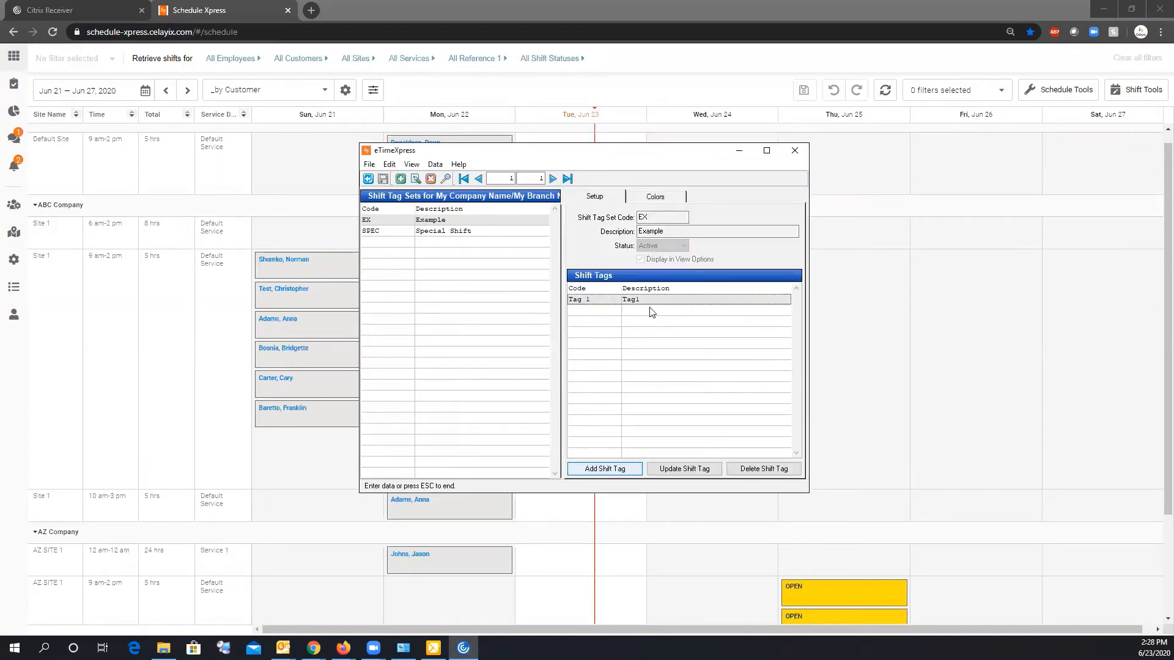
Step: Add Tag 2 from the active shift tags list to the EX set and stop adding tags
{"action": "left_click", "coordinate": [610, 474]}
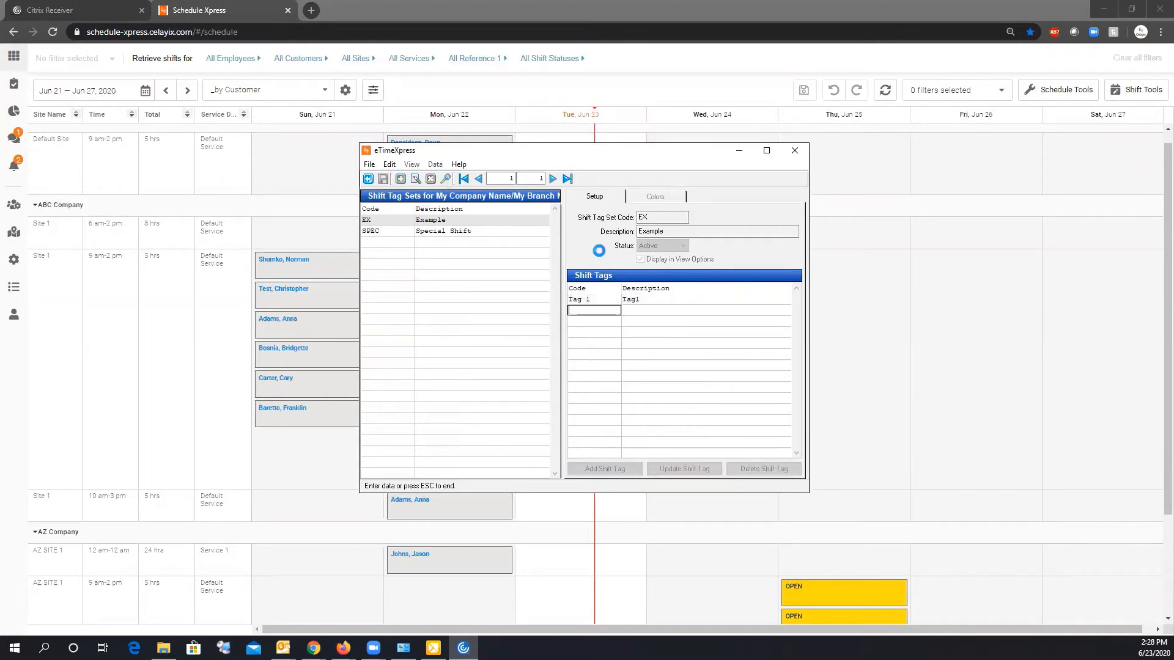
{"action": "left_click", "coordinate": [496, 277]}
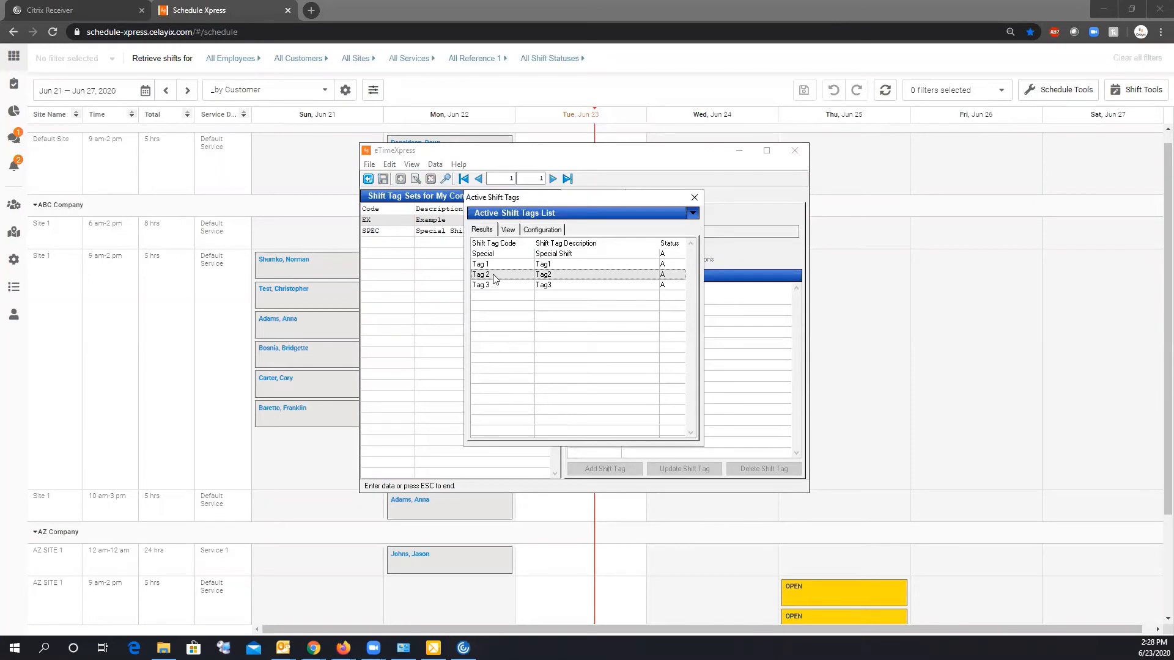
{"action": "double_click", "coordinate": [495, 278]}
{"action": "left_click", "coordinate": [611, 473]}
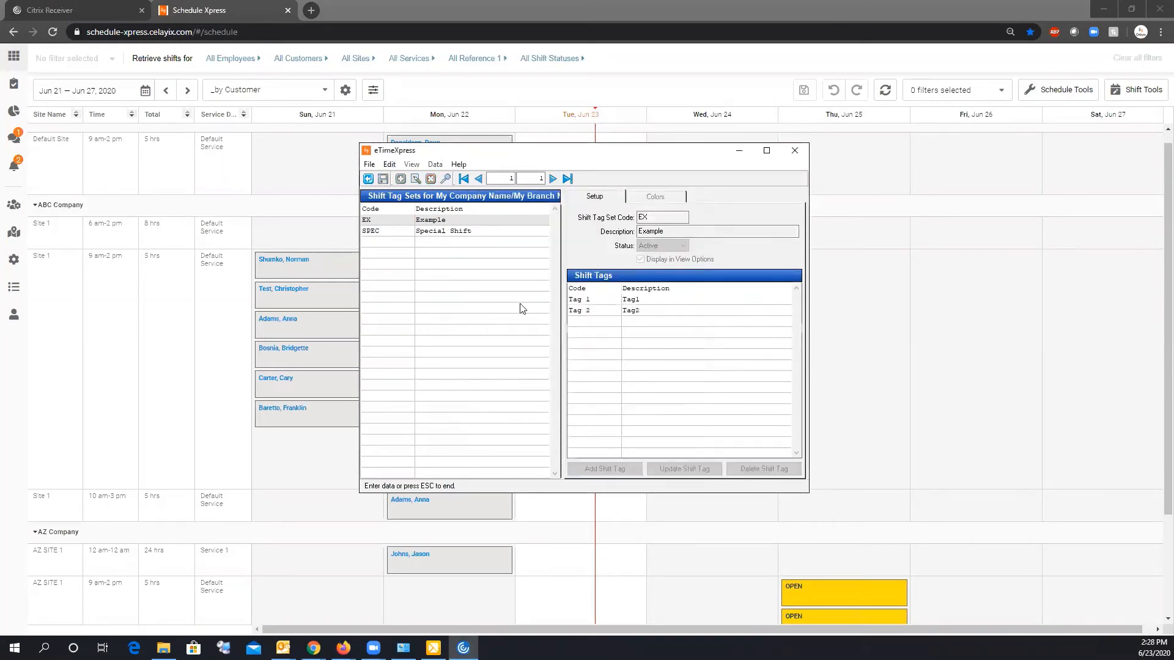
{"action": "left_click", "coordinate": [368, 178]}
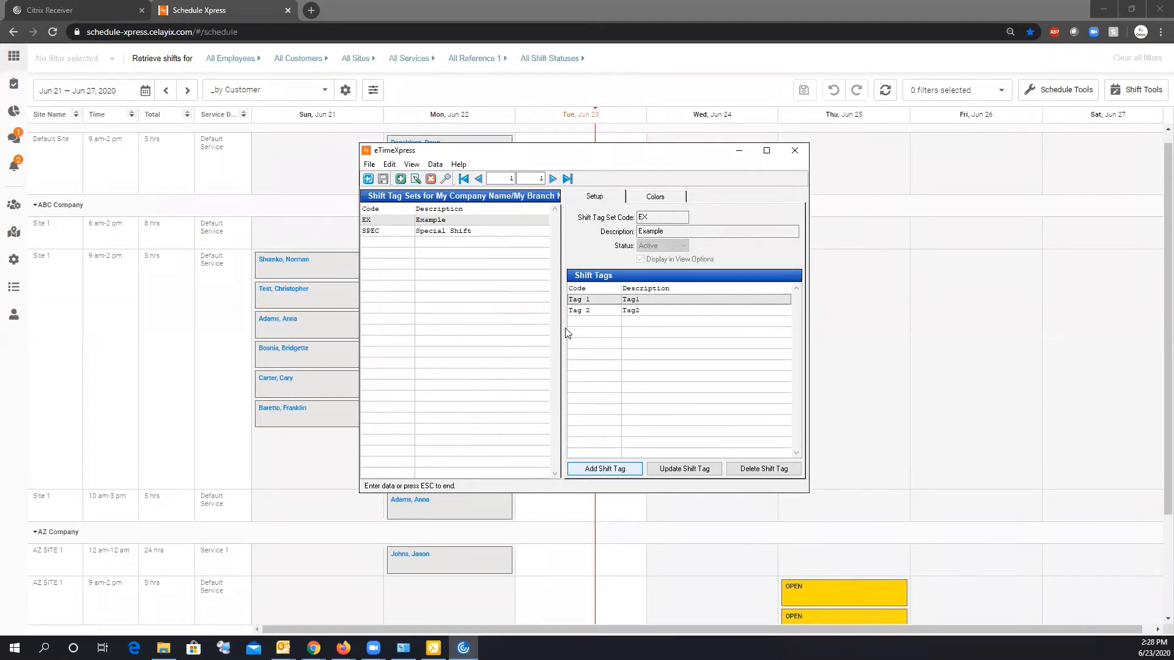
{"action": "left_click", "coordinate": [369, 165]}
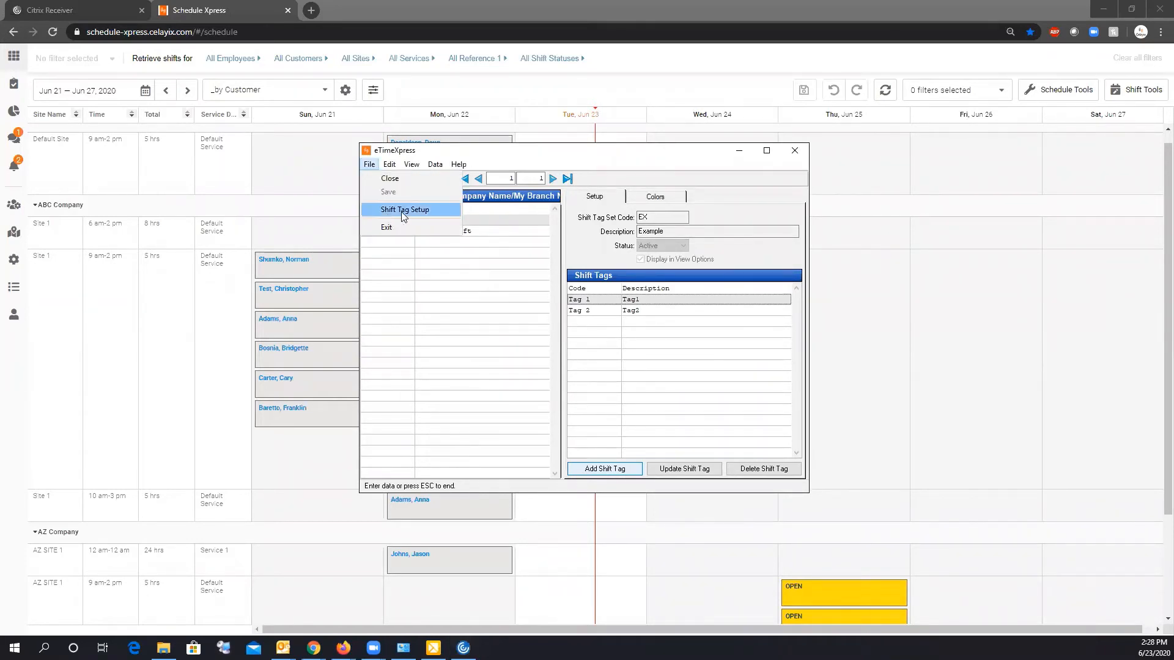
{"action": "left_click", "coordinate": [584, 240]}
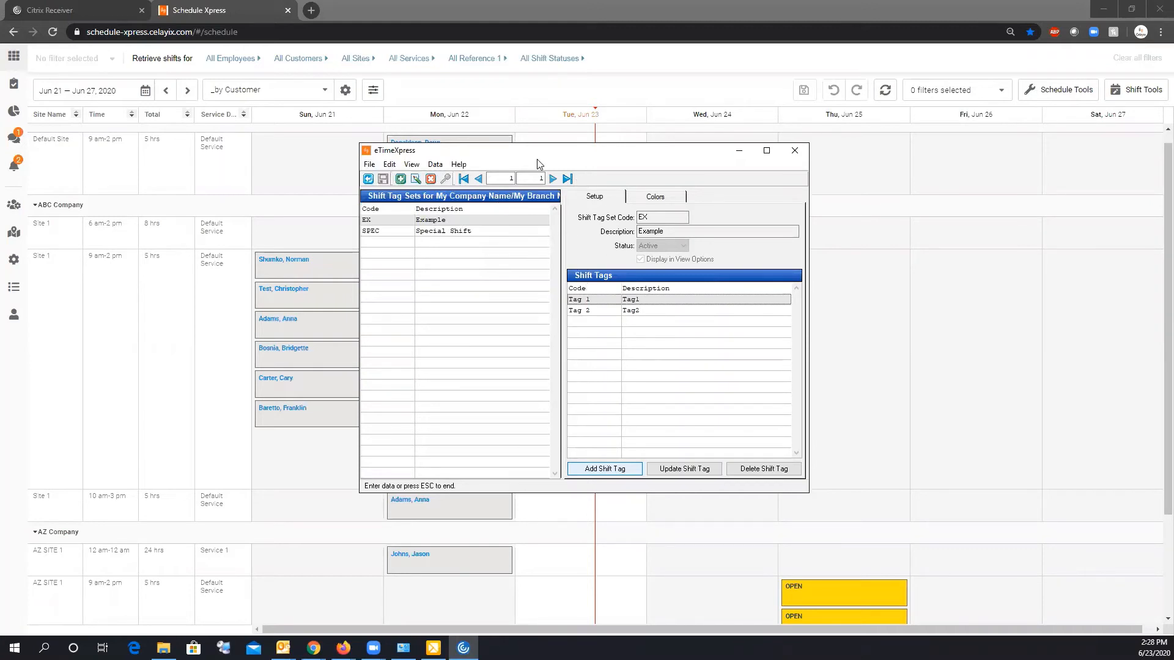
Step: Switch to Schedule Xpress, reload it, and apply and save shift tag EX on the last Wednesday, Jun 24, 9 am–2 pm shift at ABC Company's Site 1
{"action": "left_click", "coordinate": [52, 33]}
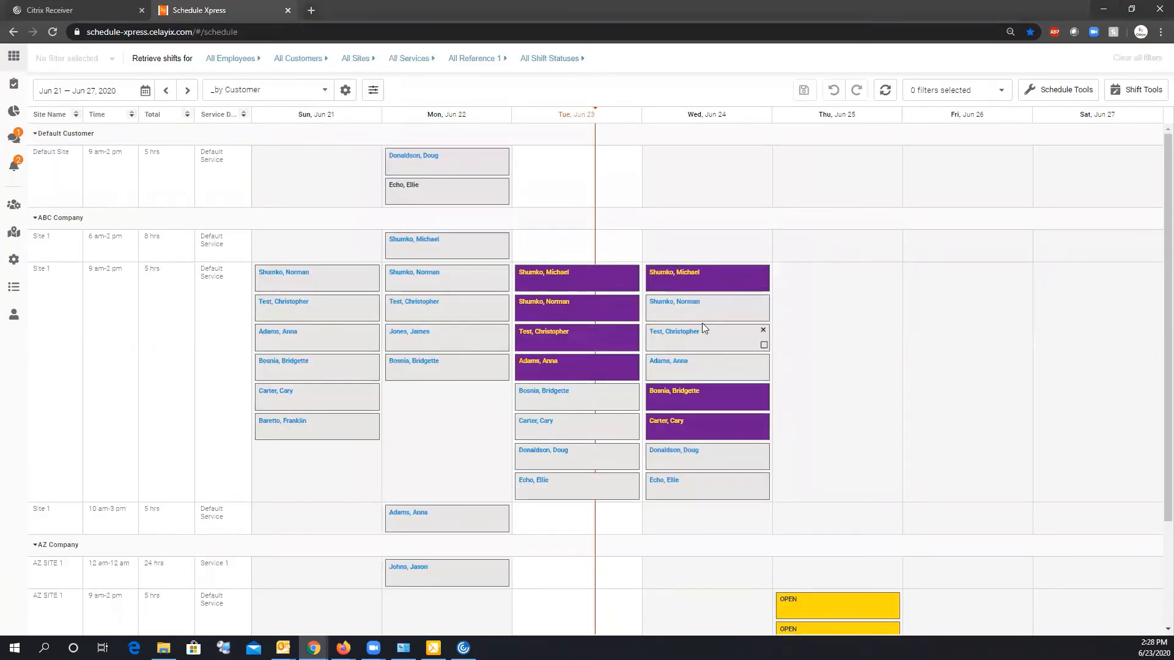
{"action": "right_click", "coordinate": [698, 487]}
{"action": "left_click", "coordinate": [705, 496]}
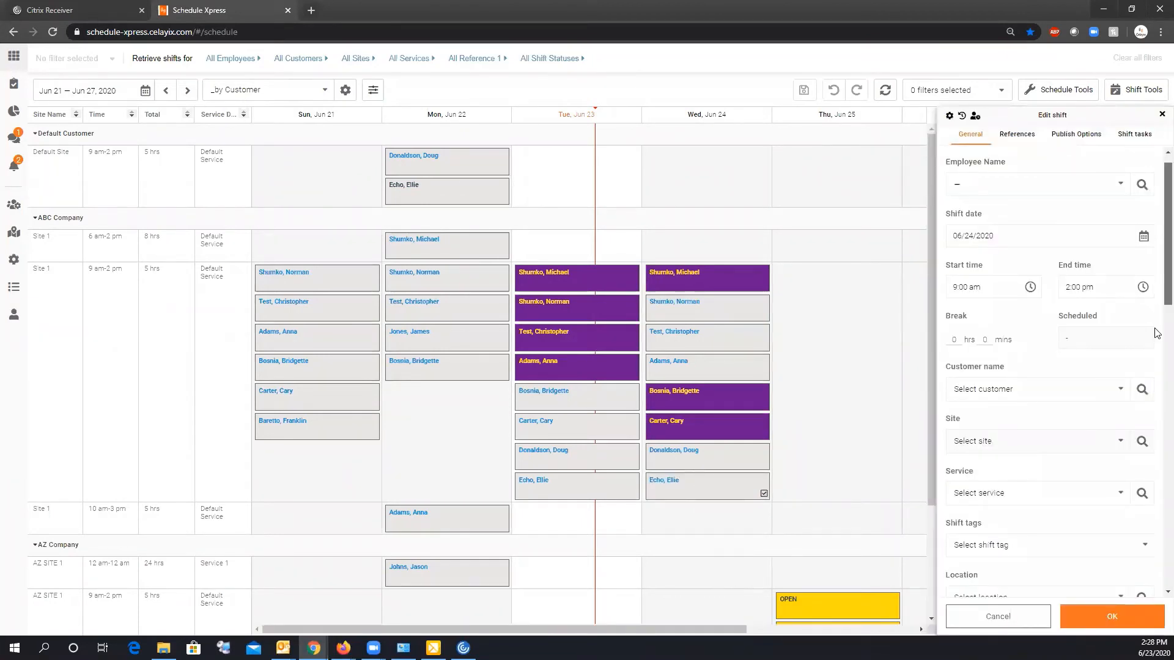
{"action": "scroll", "coordinate": [1158, 332], "scroll_direction": "down", "scroll_amount": 4}
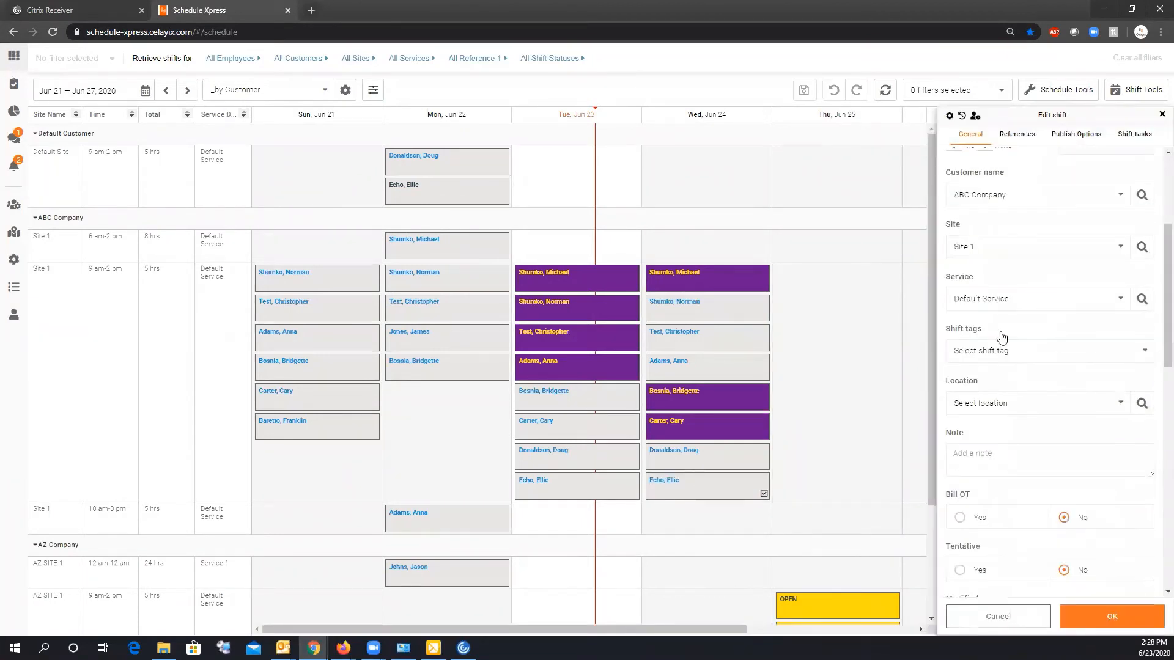
{"action": "left_click", "coordinate": [1039, 351]}
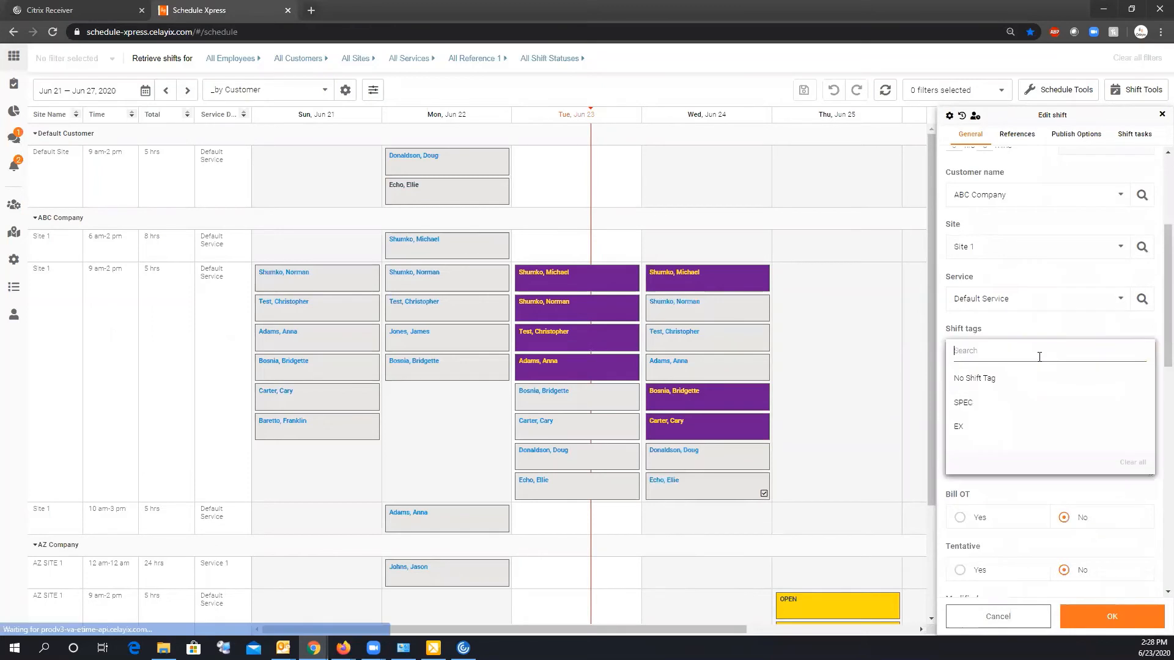
{"action": "left_click", "coordinate": [961, 438]}
{"action": "left_click", "coordinate": [1107, 626]}
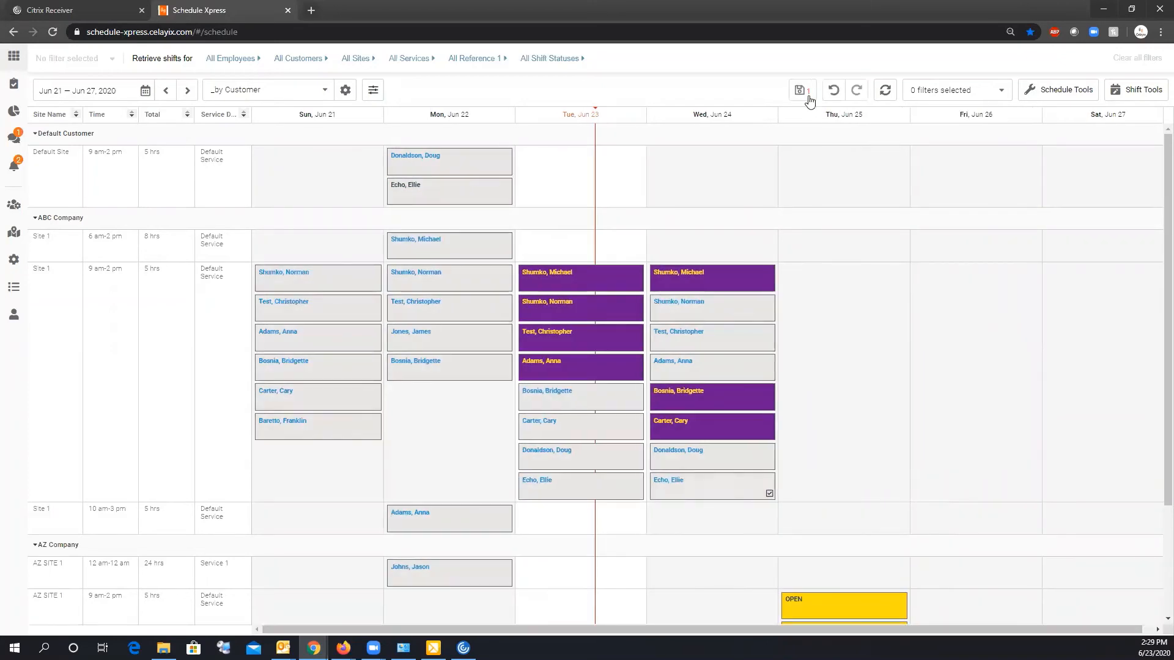
{"action": "left_click", "coordinate": [806, 93]}
Step: Switch to eTimeXpress and customize the EX set's Scheduled Shift colors with a dark green background (color 2) and white foreground (color 15)
{"action": "left_click", "coordinate": [463, 648]}
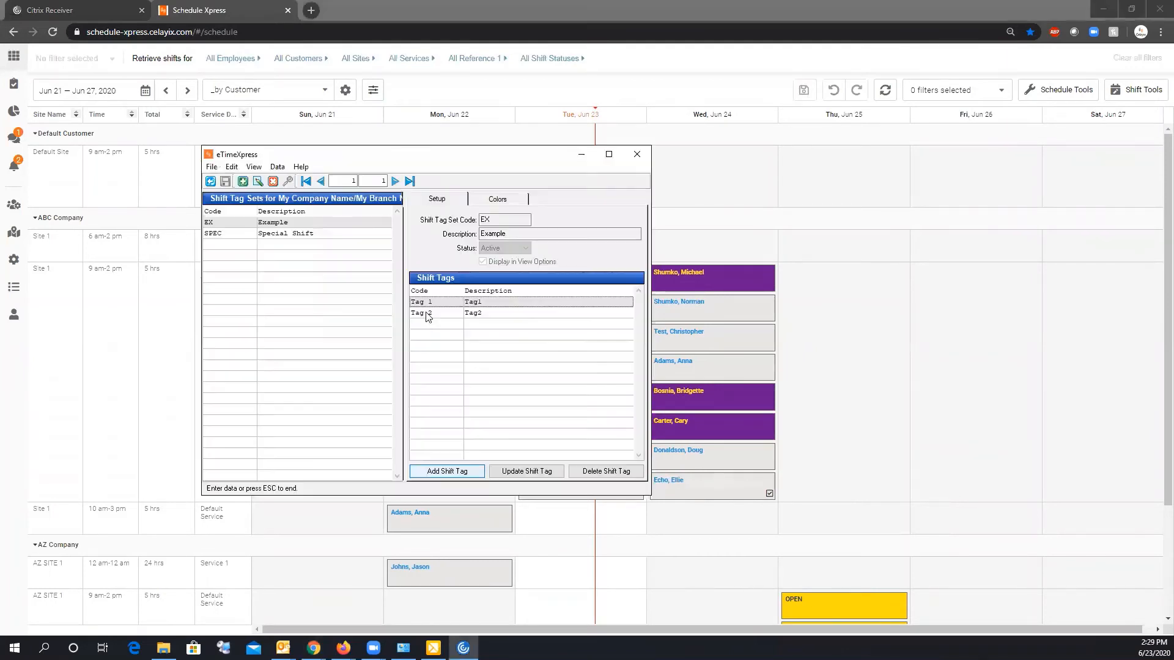
{"action": "left_click", "coordinate": [497, 200]}
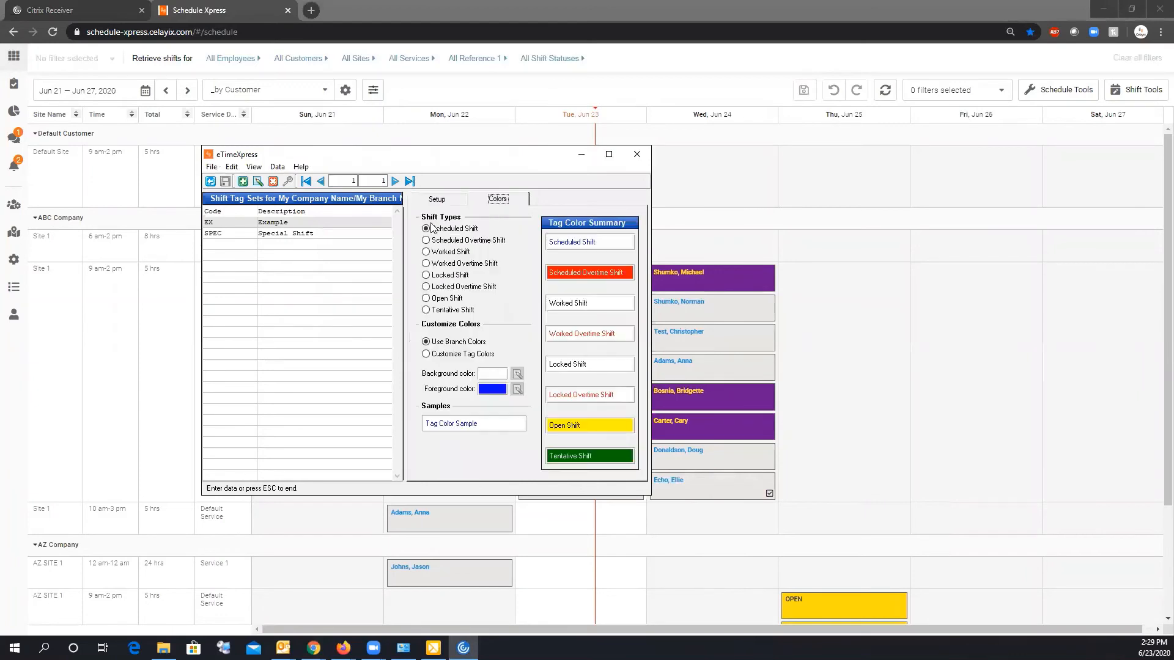
{"action": "left_click", "coordinate": [426, 354]}
{"action": "left_click", "coordinate": [517, 373]}
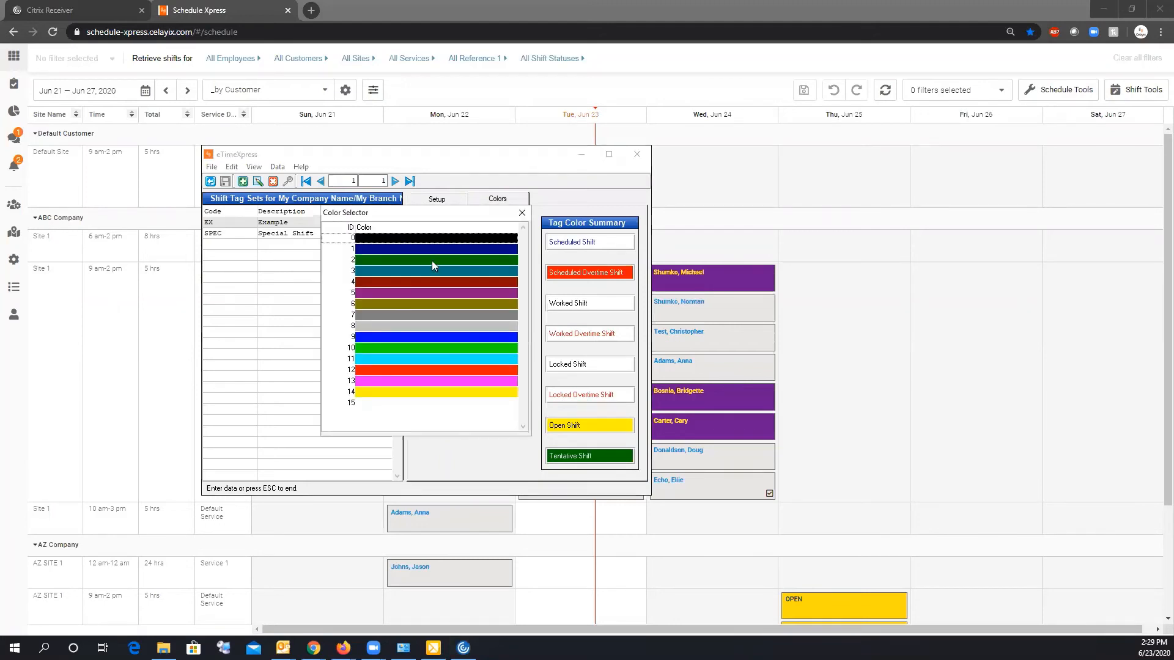
{"action": "left_click", "coordinate": [432, 260]}
{"action": "left_click", "coordinate": [516, 394]}
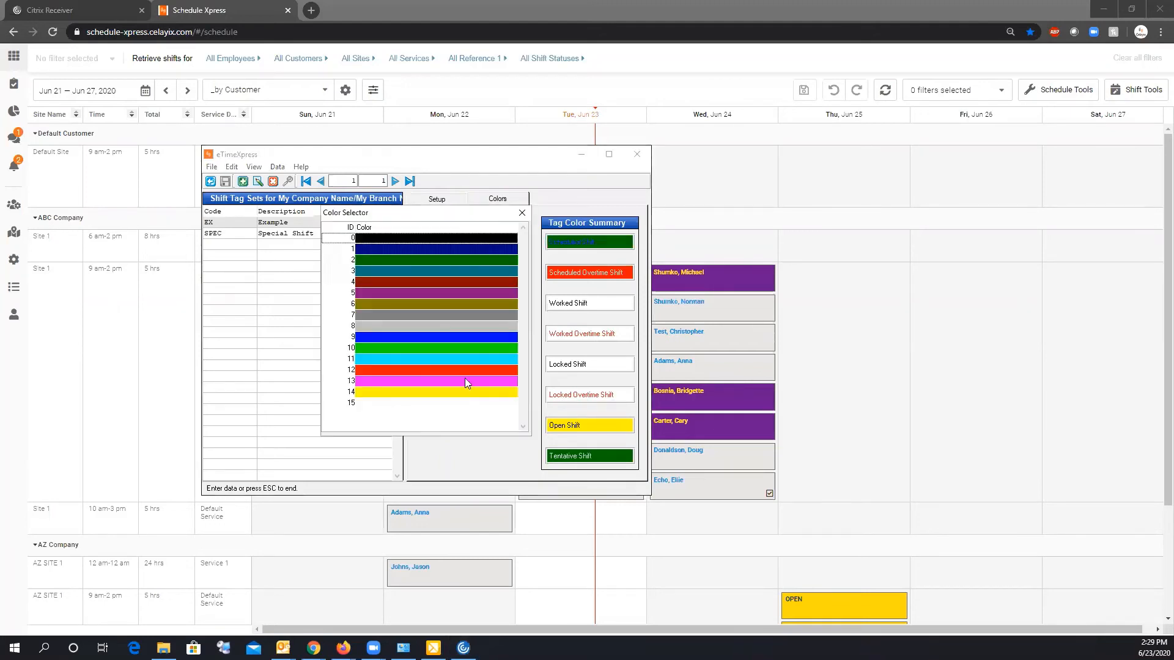
{"action": "left_click", "coordinate": [408, 403]}
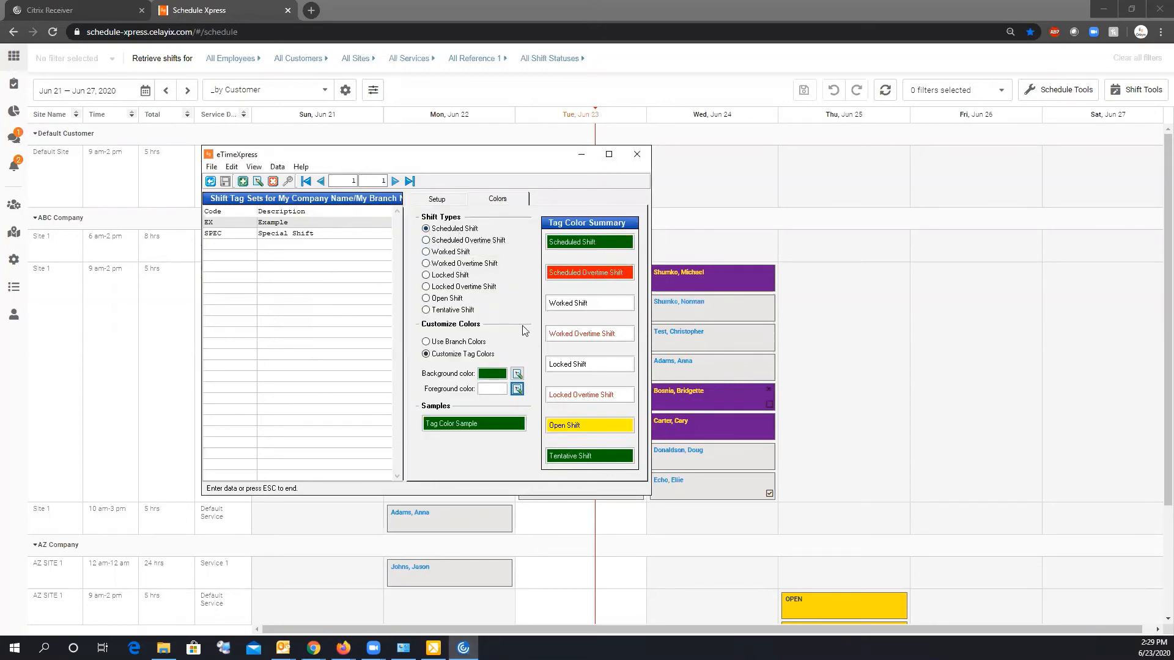
Step: Customize the EX set's Worked Shift colors with a dark green background (color 2), and dismiss the foreground color selection without picking a color
{"action": "left_click", "coordinate": [426, 252]}
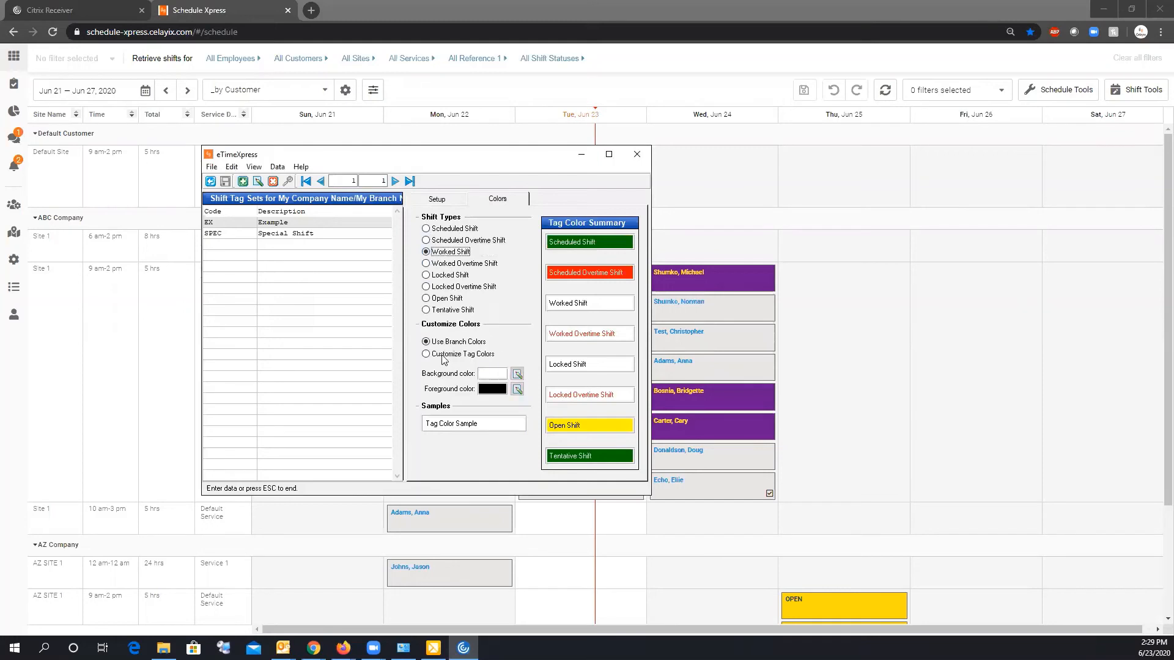
{"action": "left_click", "coordinate": [443, 355]}
{"action": "left_click", "coordinate": [517, 374]}
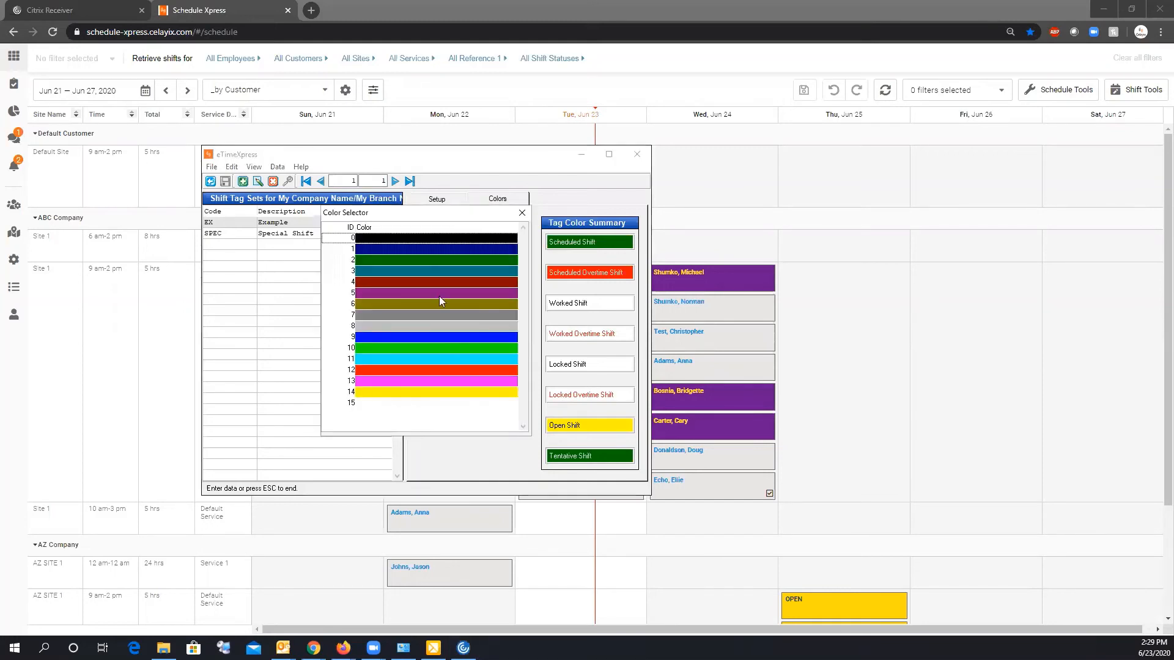
{"action": "left_click", "coordinate": [437, 259]}
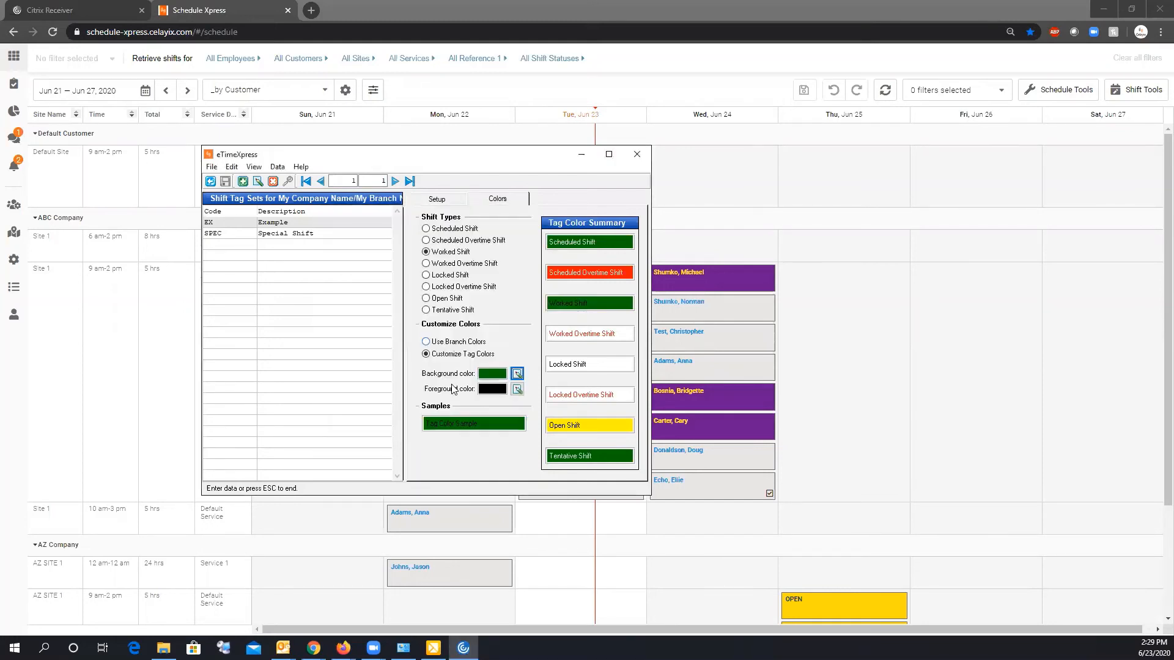
{"action": "left_click", "coordinate": [519, 390]}
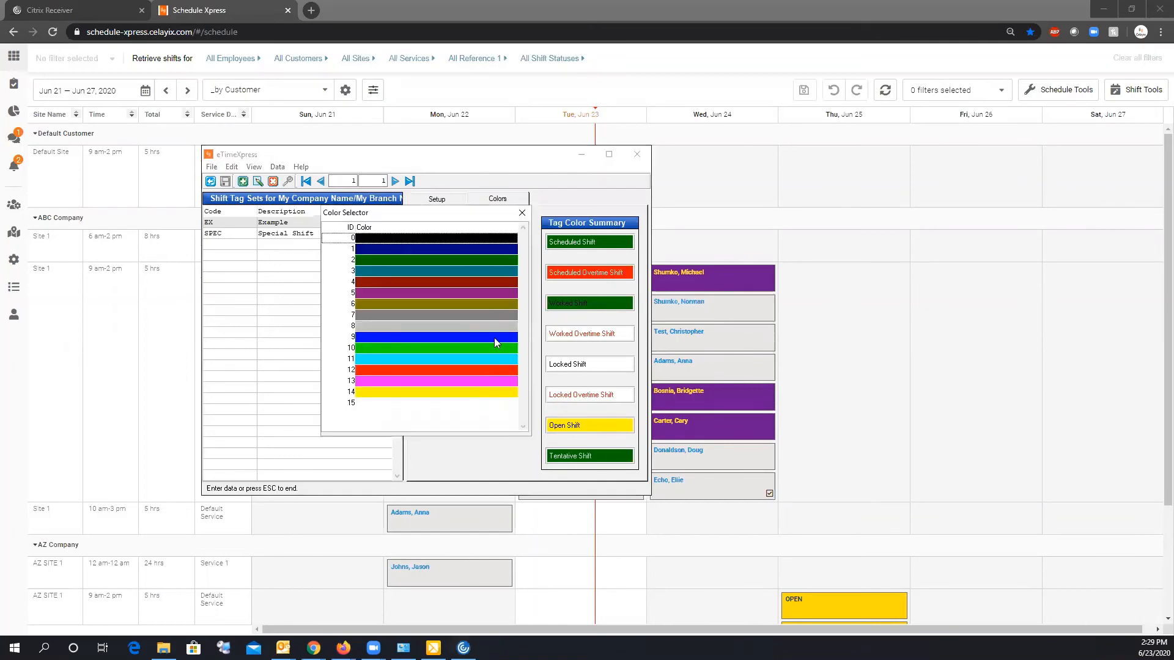
{"action": "left_click", "coordinate": [521, 214]}
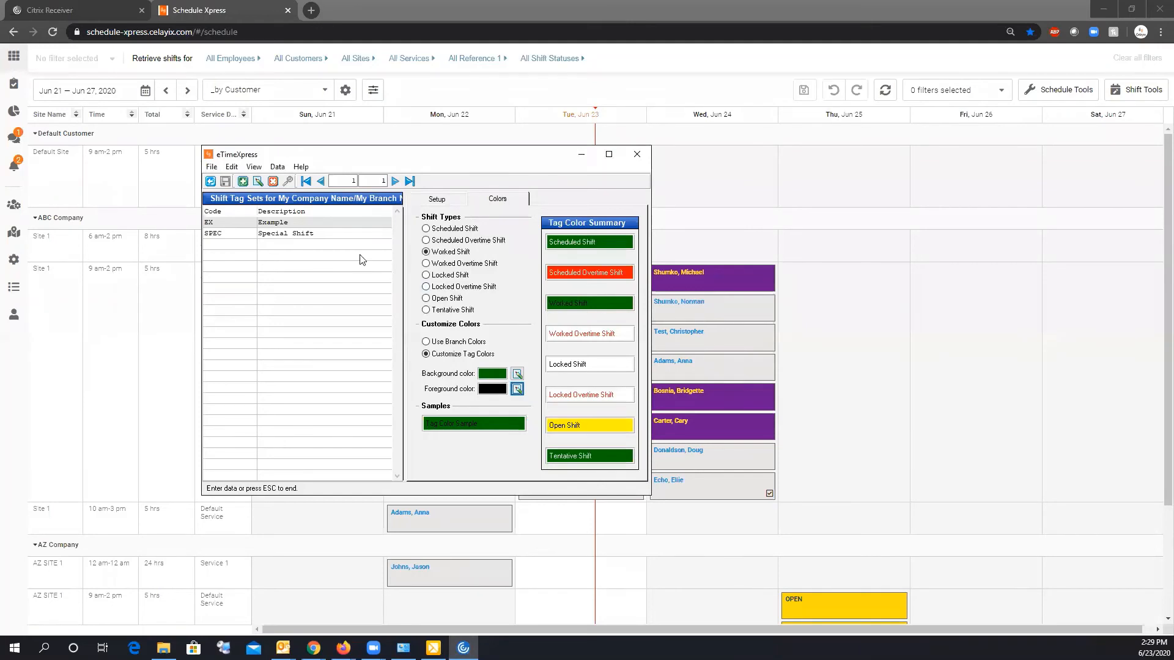
Step: Close the branch's shift tag sets and switch to Schedule Xpress to refresh the schedule
{"action": "left_click", "coordinate": [210, 182]}
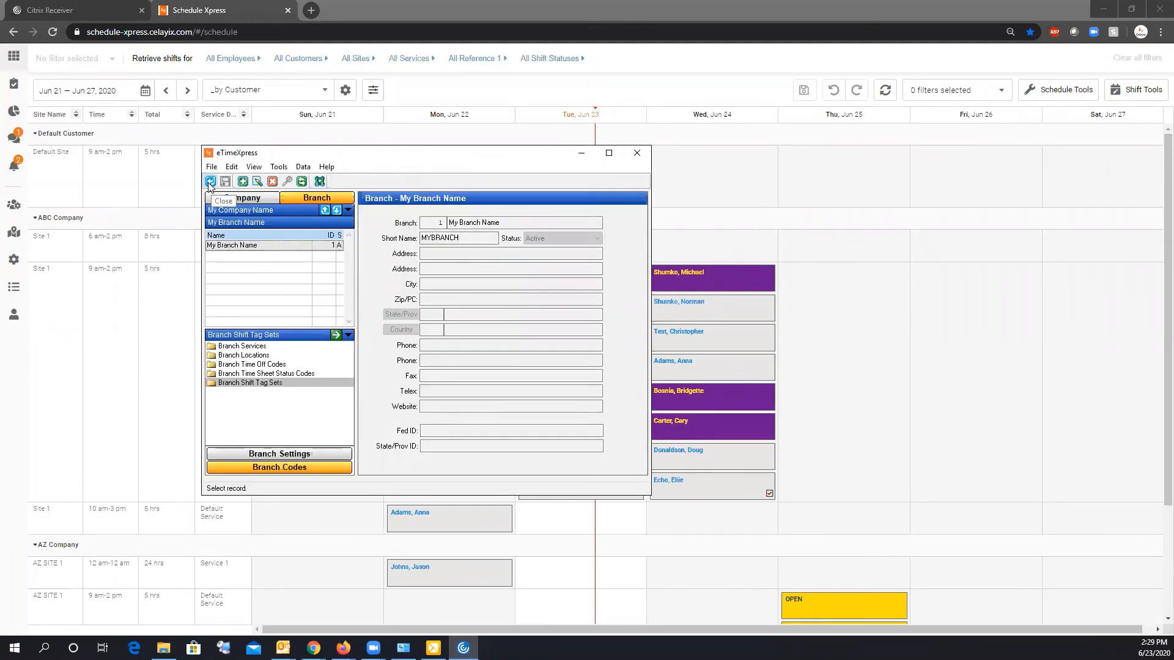
{"action": "left_click", "coordinate": [581, 153]}
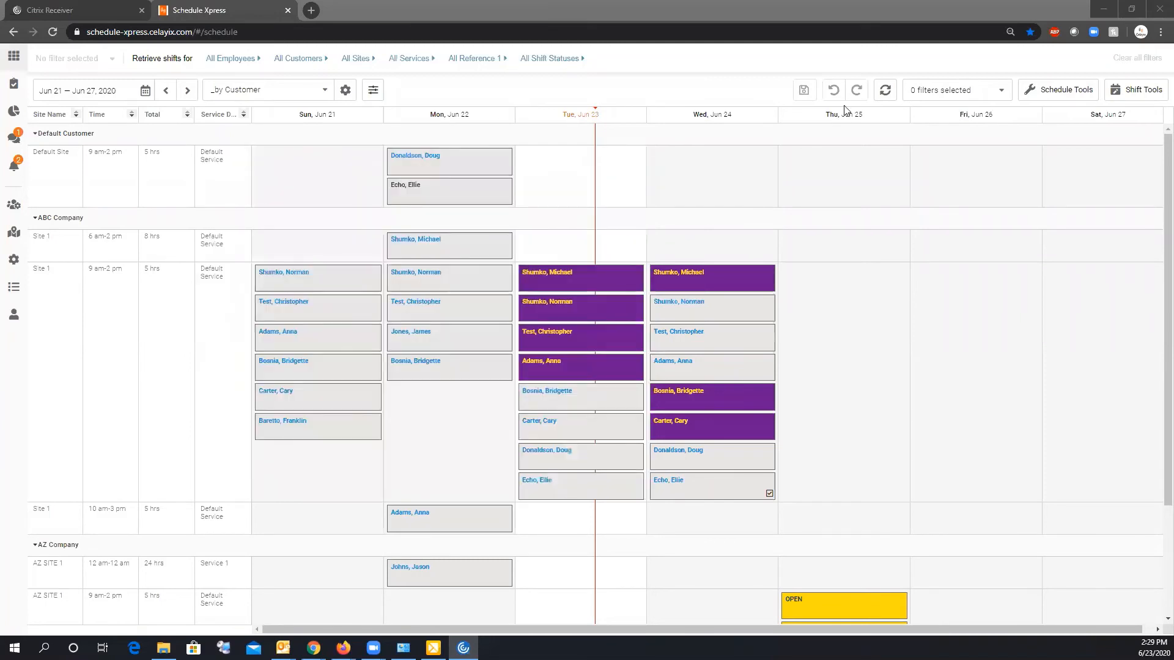
{"action": "left_click", "coordinate": [884, 92]}
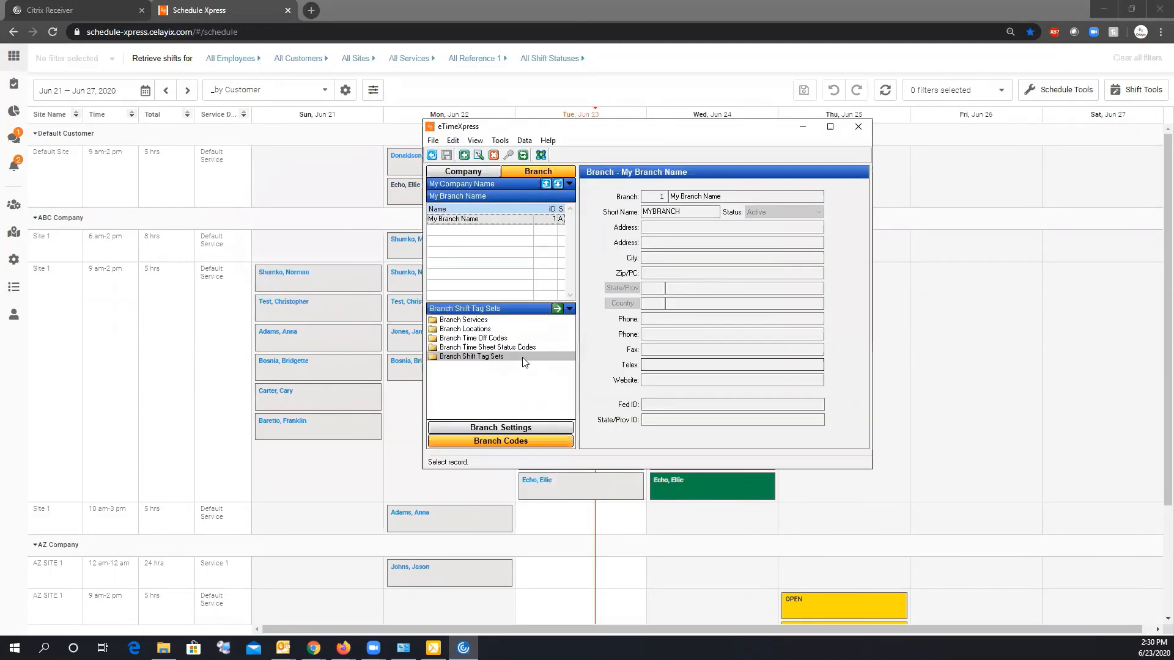
Step: Reopen the Branch Shift Tag Sets in eTimeXpress and set the EX set's Scheduled Shift background to blue (color 9)
{"action": "double_click", "coordinate": [523, 358]}
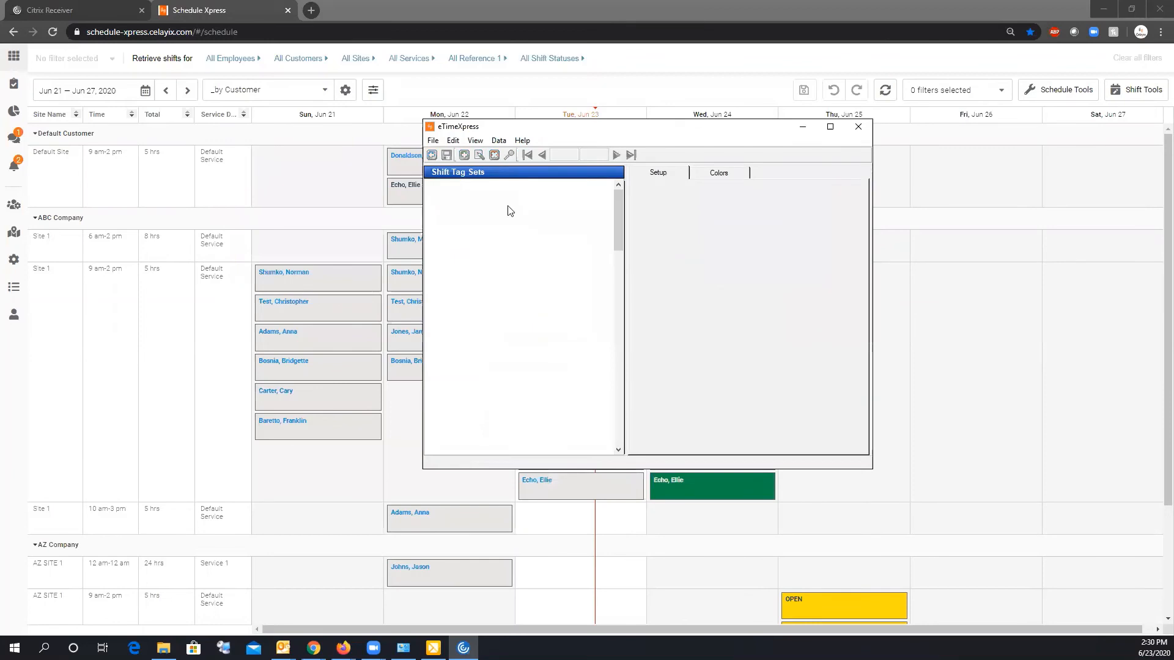
{"action": "left_click", "coordinate": [719, 173]}
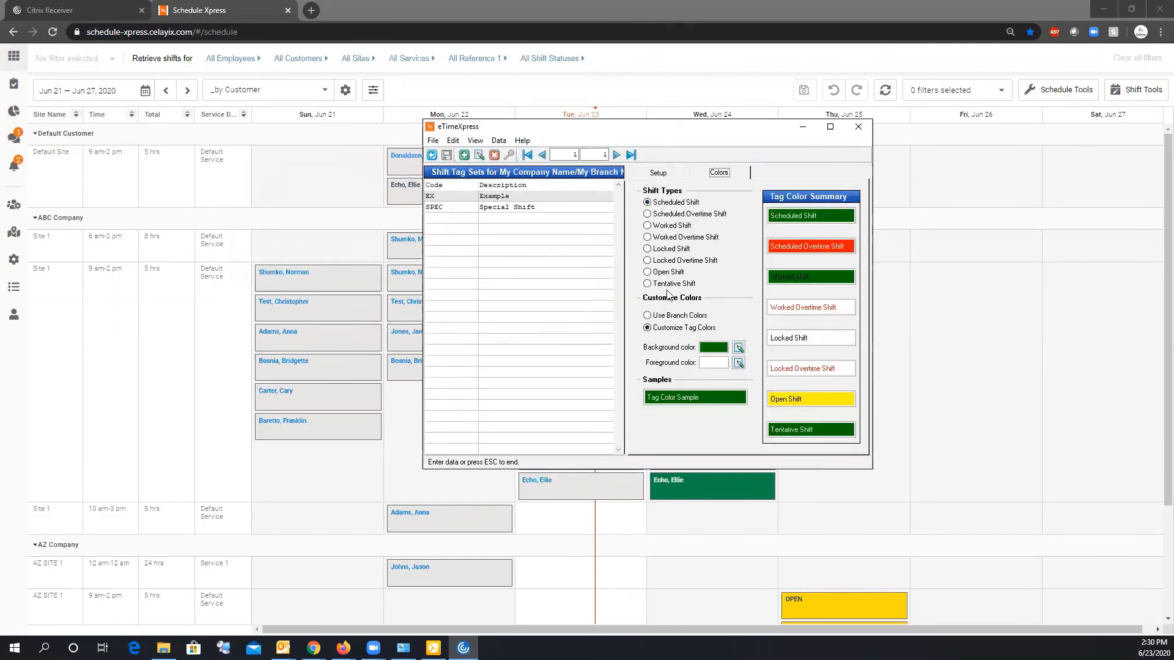
{"action": "left_click", "coordinate": [658, 174]}
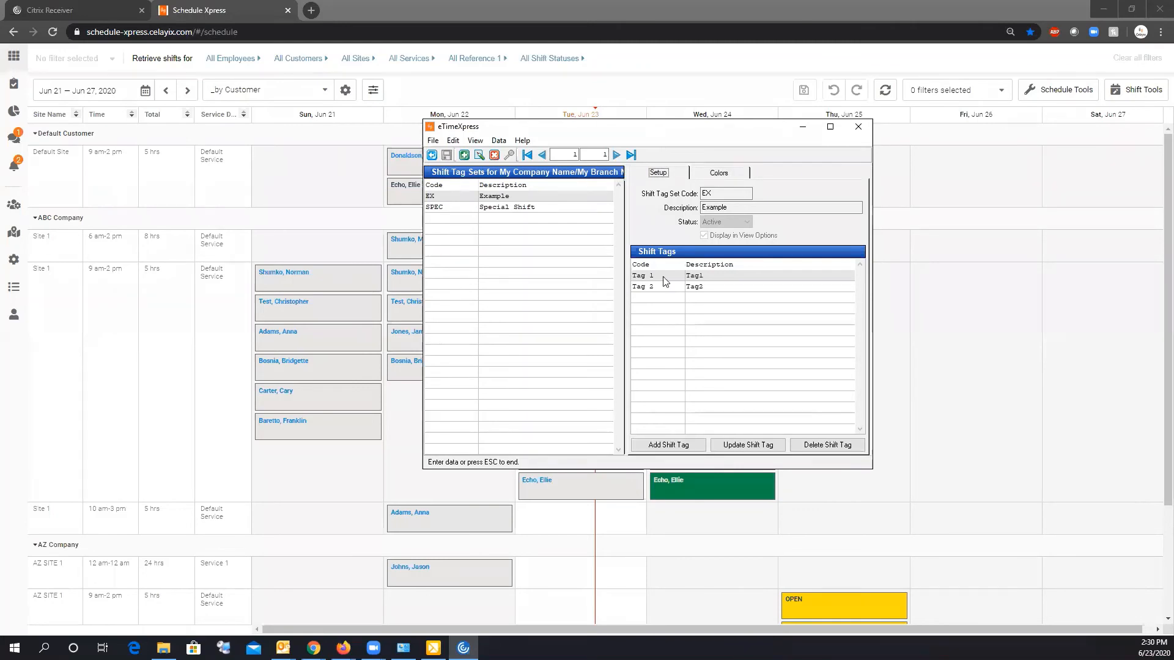
{"action": "left_click", "coordinate": [718, 173]}
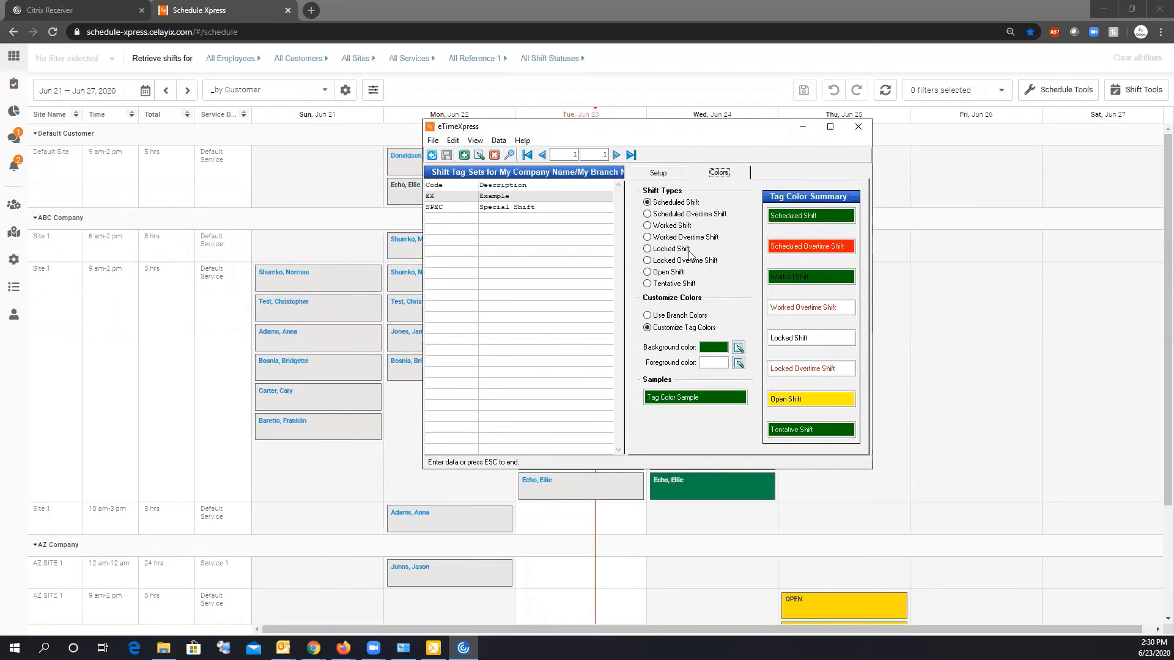
{"action": "left_click", "coordinate": [739, 348]}
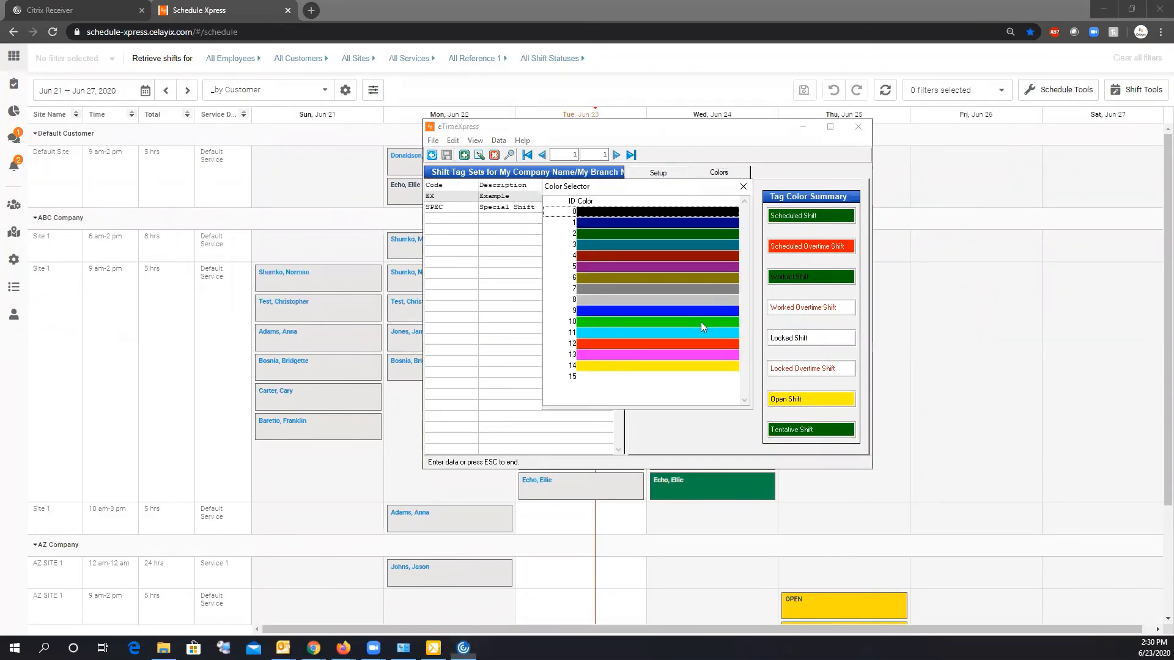
{"action": "left_click", "coordinate": [676, 310]}
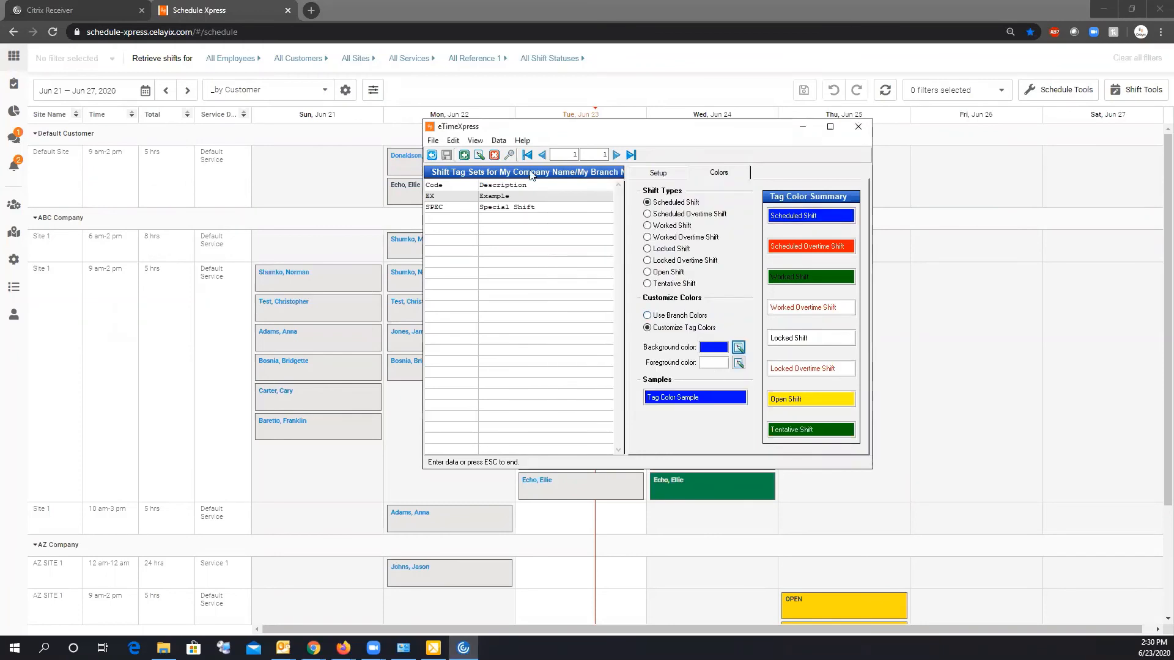
Step: Refresh the schedule in Schedule Xpress, and return to eTimeXpress to select the EX set's Open Shift type
{"action": "left_click", "coordinate": [876, 74]}
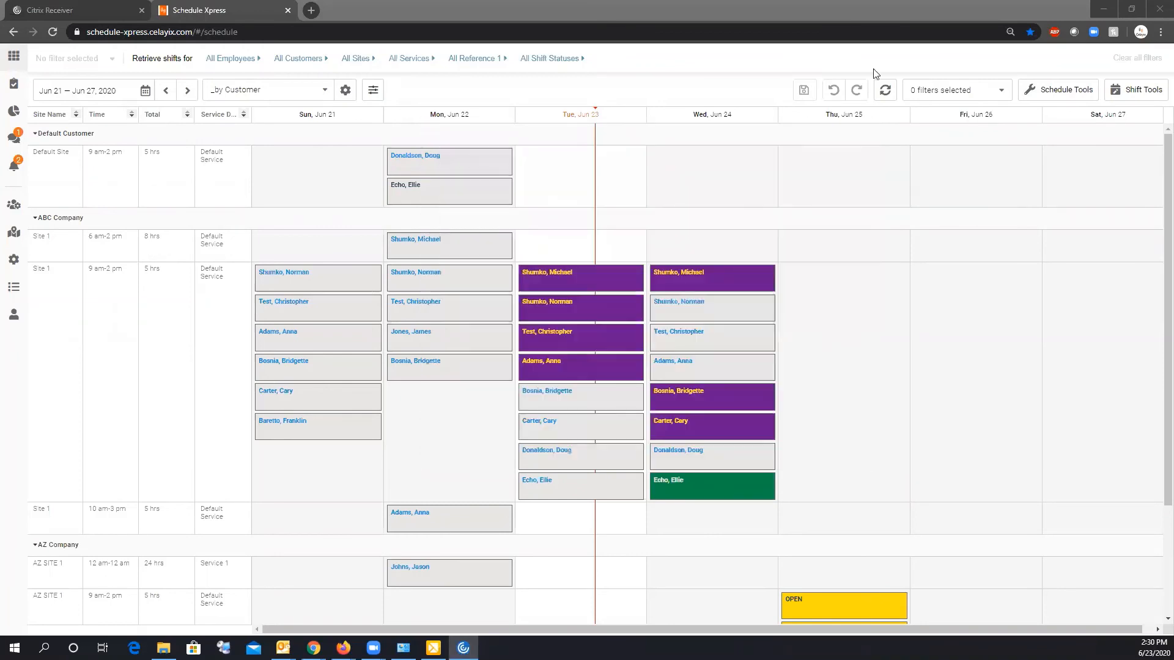
{"action": "left_click", "coordinate": [884, 91]}
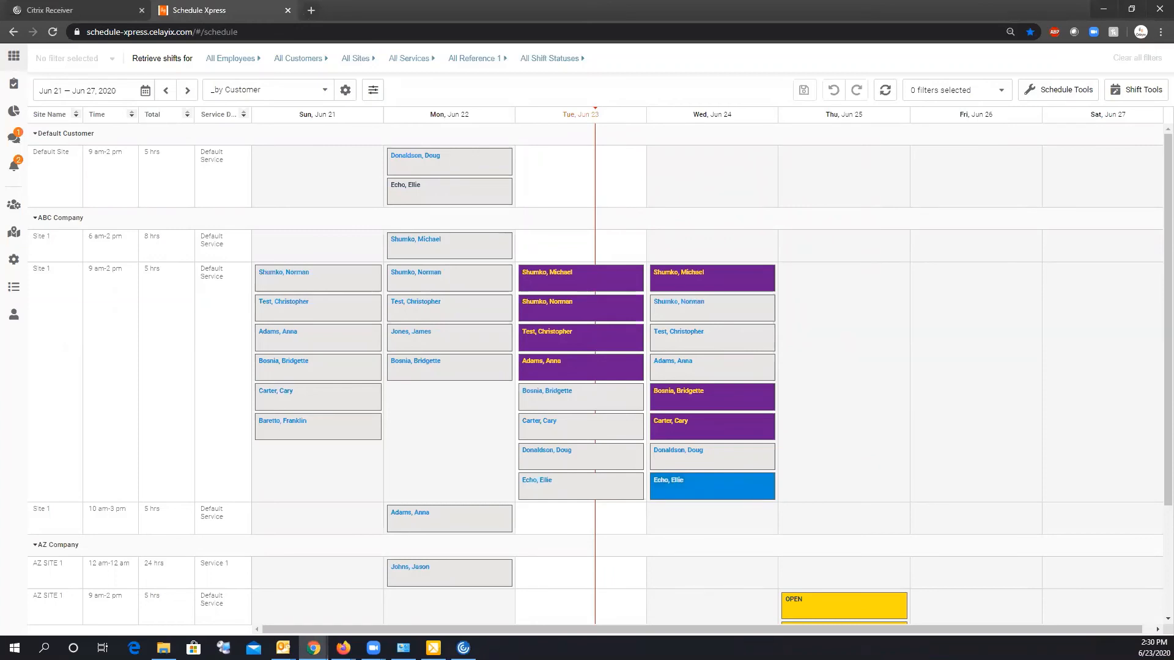
{"action": "key", "text": "alt+Tab"}
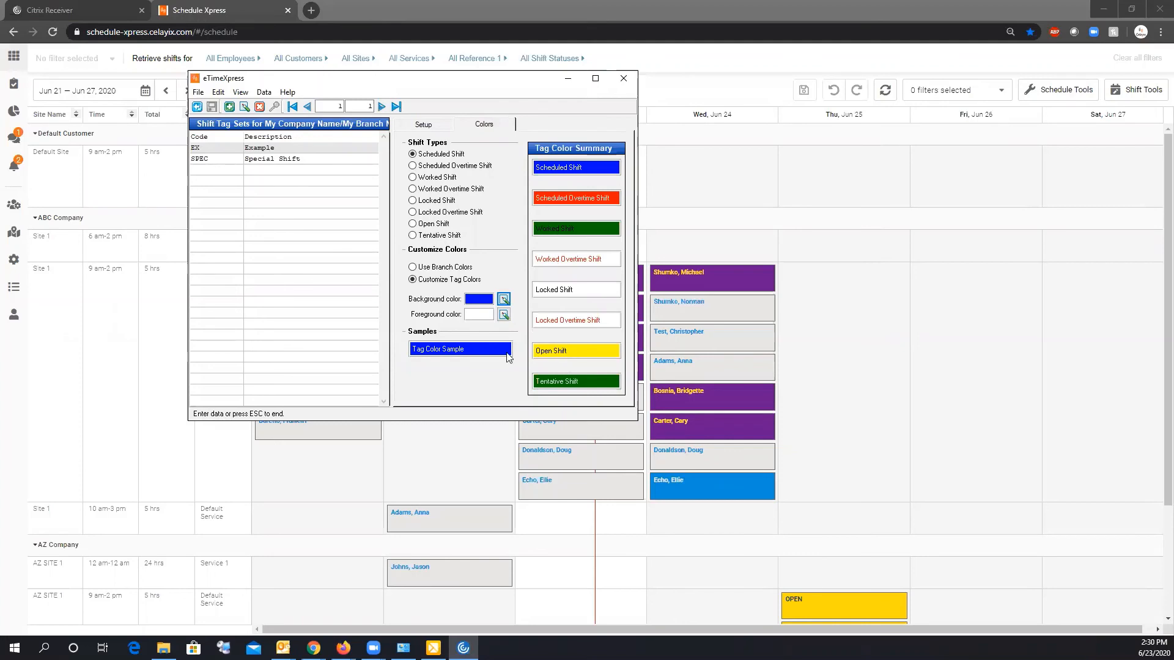
{"action": "left_click", "coordinate": [413, 224]}
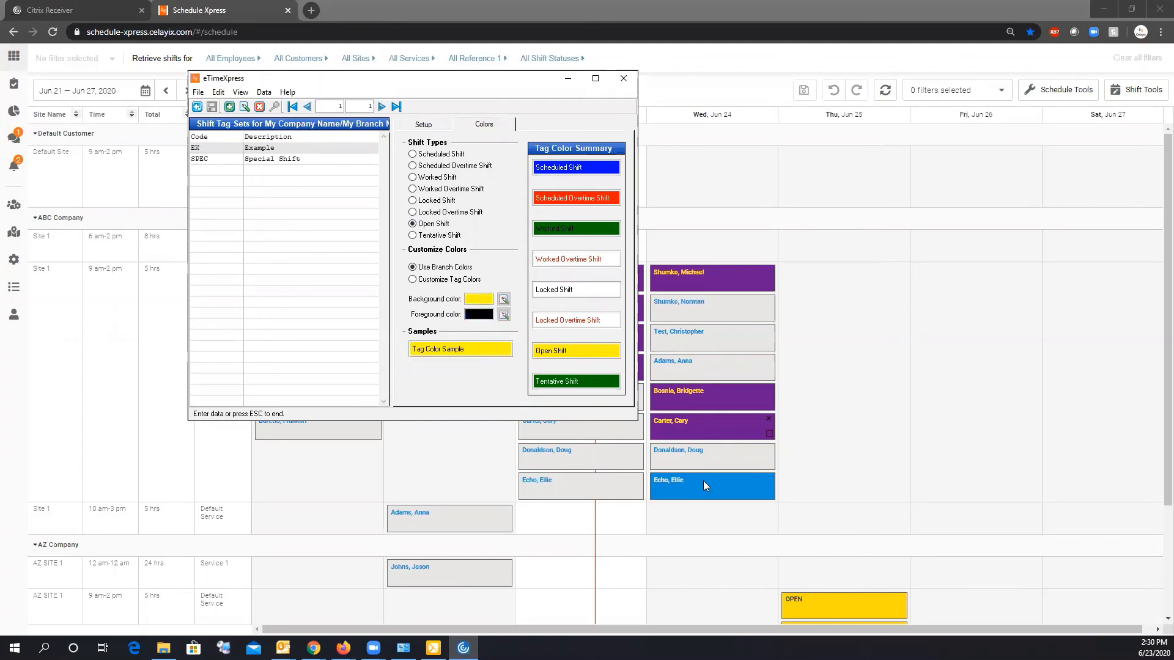
Step: In Schedule Xpress, change the EX-tagged Wednesday, Jun 24, 9 am–2 pm shift at ABC Company's Site 1 to OPEN and save it
{"action": "left_click", "coordinate": [703, 481]}
{"action": "right_click", "coordinate": [704, 483]}
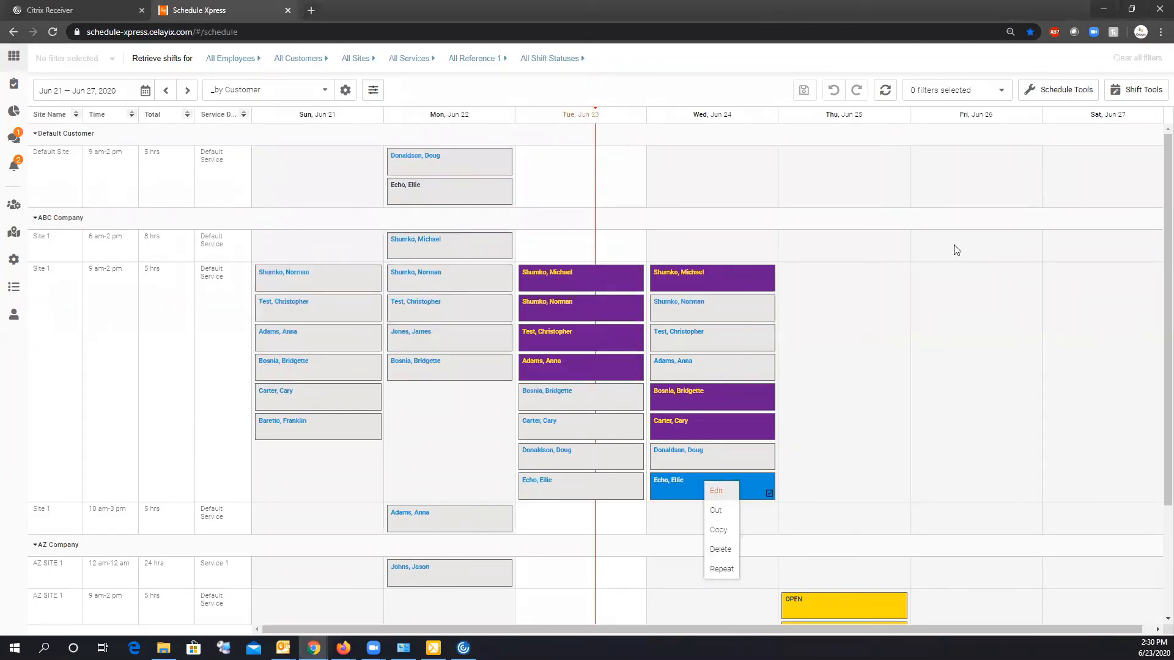
{"action": "left_click", "coordinate": [976, 210]}
{"action": "left_click", "coordinate": [985, 227]}
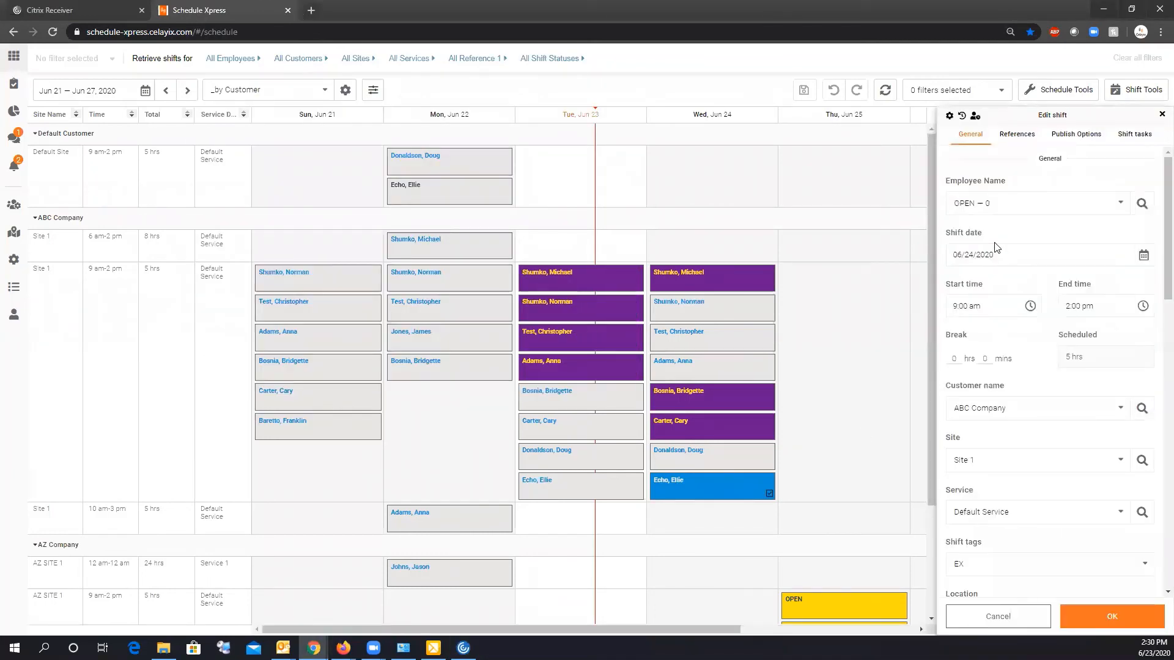
{"action": "left_click", "coordinate": [1094, 615]}
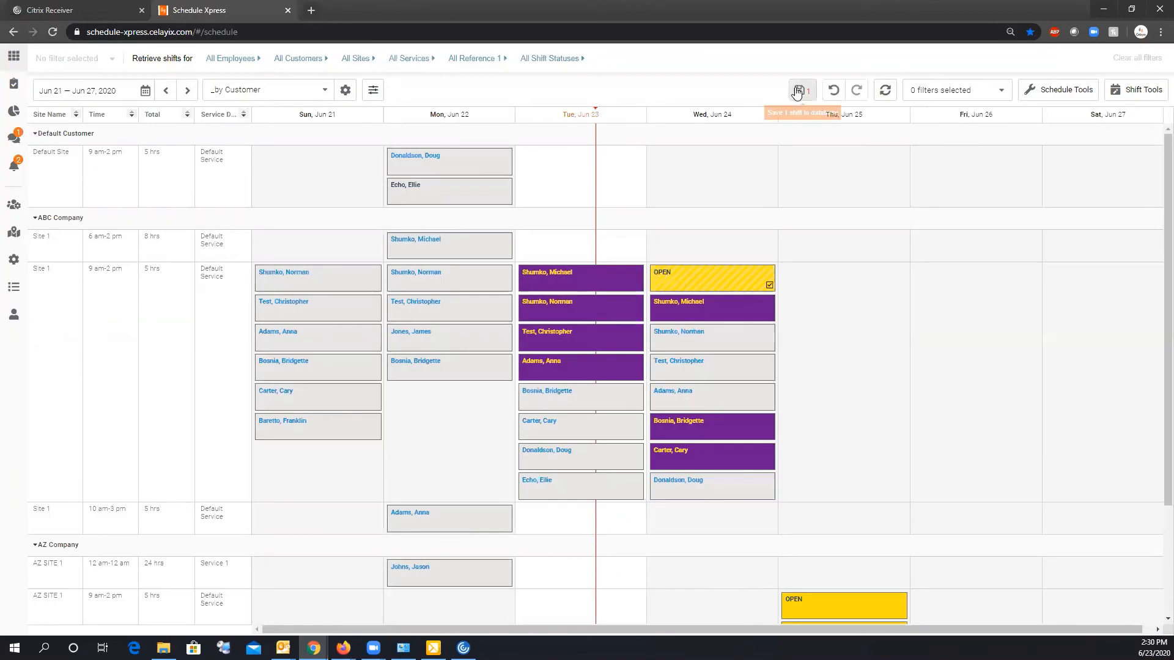
{"action": "left_click", "coordinate": [797, 92]}
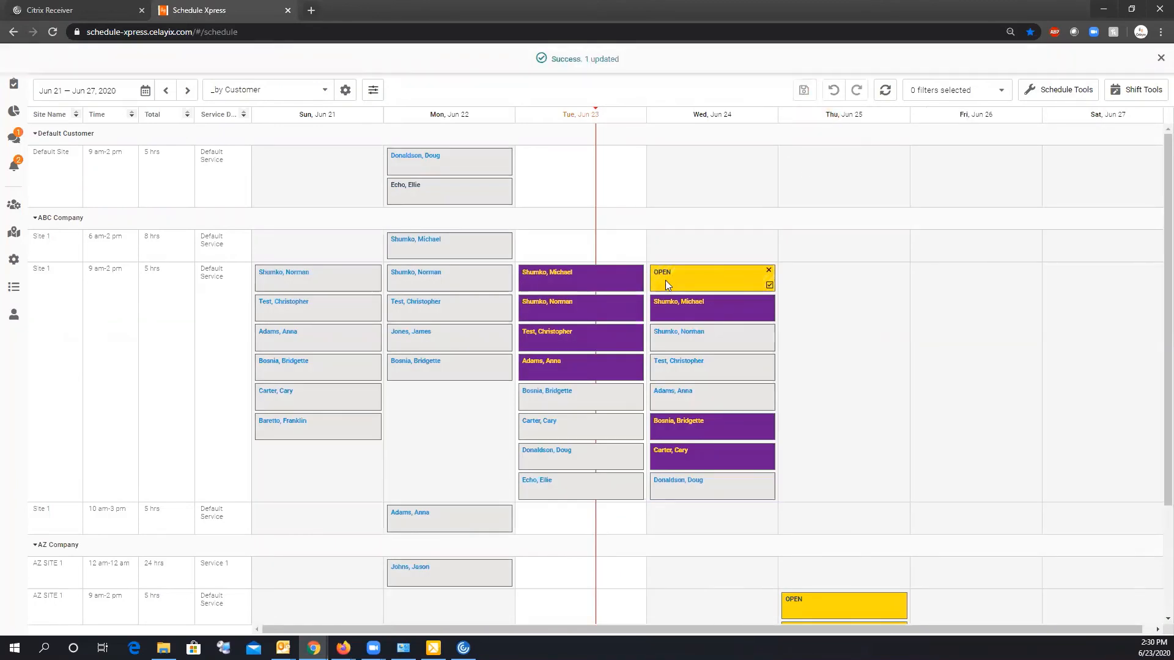
Step: Switch to eTimeXpress and customize the EX set's Open Shift colors with a blue background (color 9) and yellow foreground (color 14), and save
{"action": "left_click", "coordinate": [463, 648]}
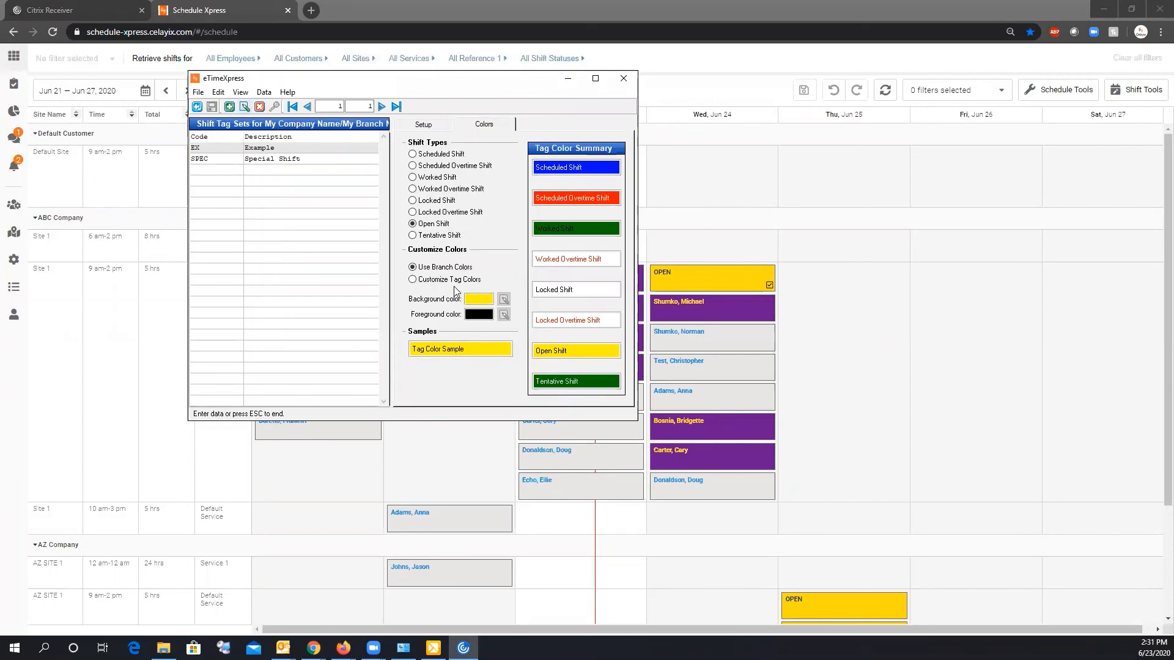
{"action": "left_click", "coordinate": [435, 281]}
{"action": "left_click", "coordinate": [504, 299]}
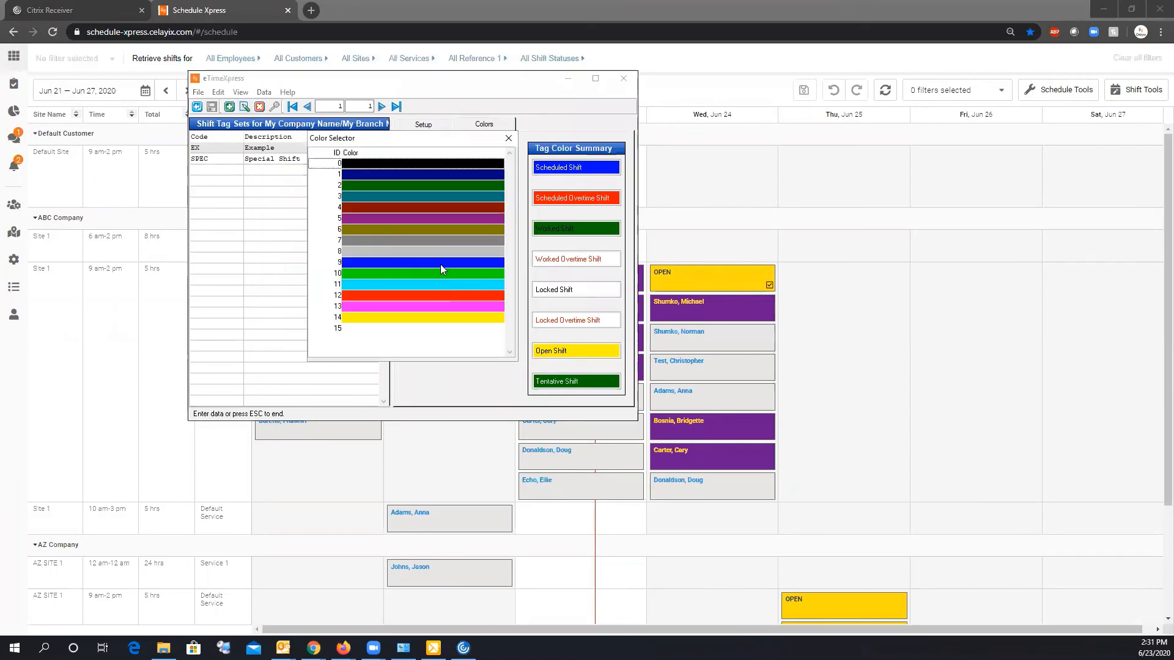
{"action": "left_click", "coordinate": [440, 264]}
{"action": "left_click", "coordinate": [502, 314]}
{"action": "left_click", "coordinate": [453, 318]}
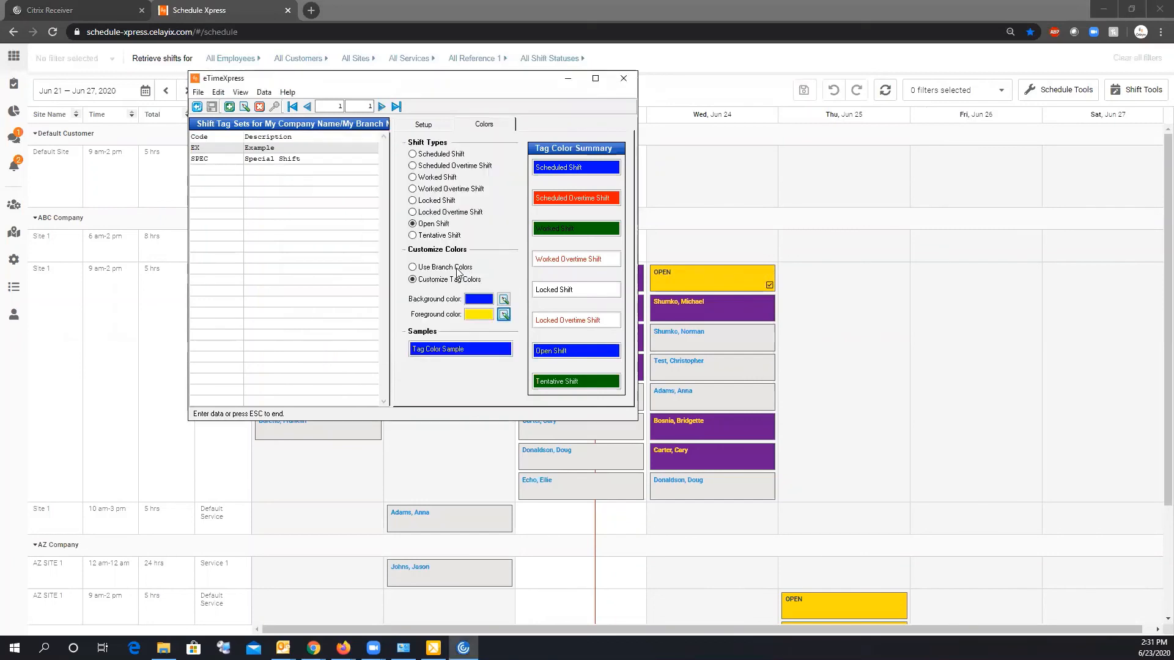
{"action": "left_click", "coordinate": [212, 106]}
Step: Refresh the schedule in Schedule Xpress to apply the Open Shift colors, and return to the EX set's colors in eTimeXpress
{"action": "left_click", "coordinate": [568, 78]}
{"action": "left_click", "coordinate": [876, 85]}
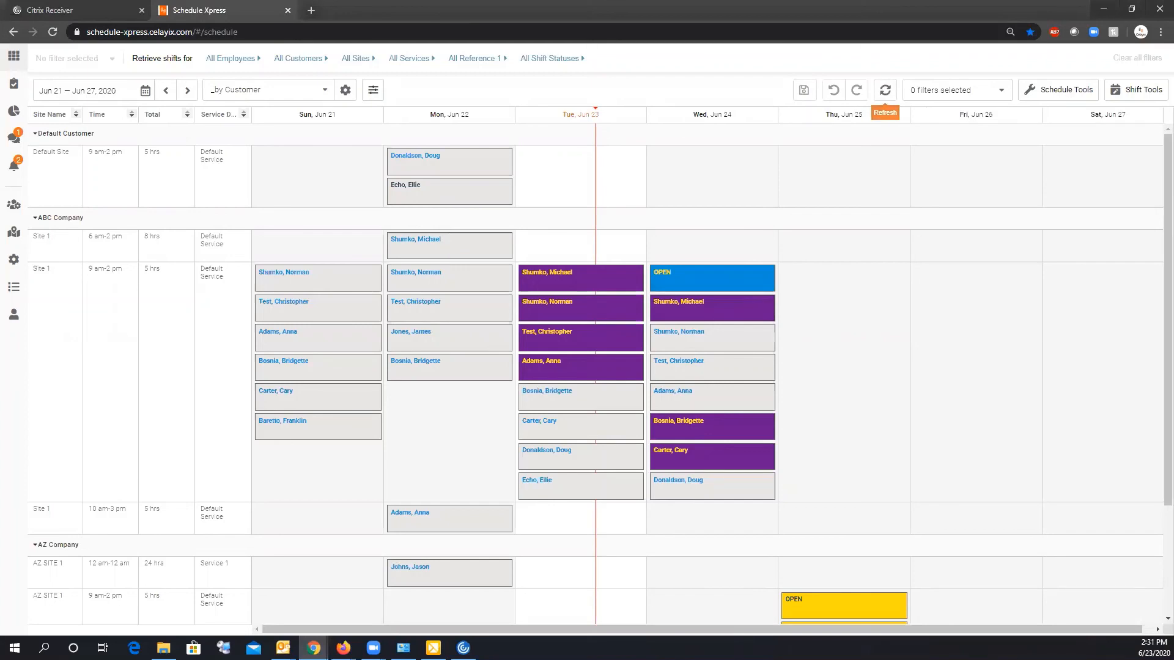
{"action": "key", "text": "alt+Tab"}
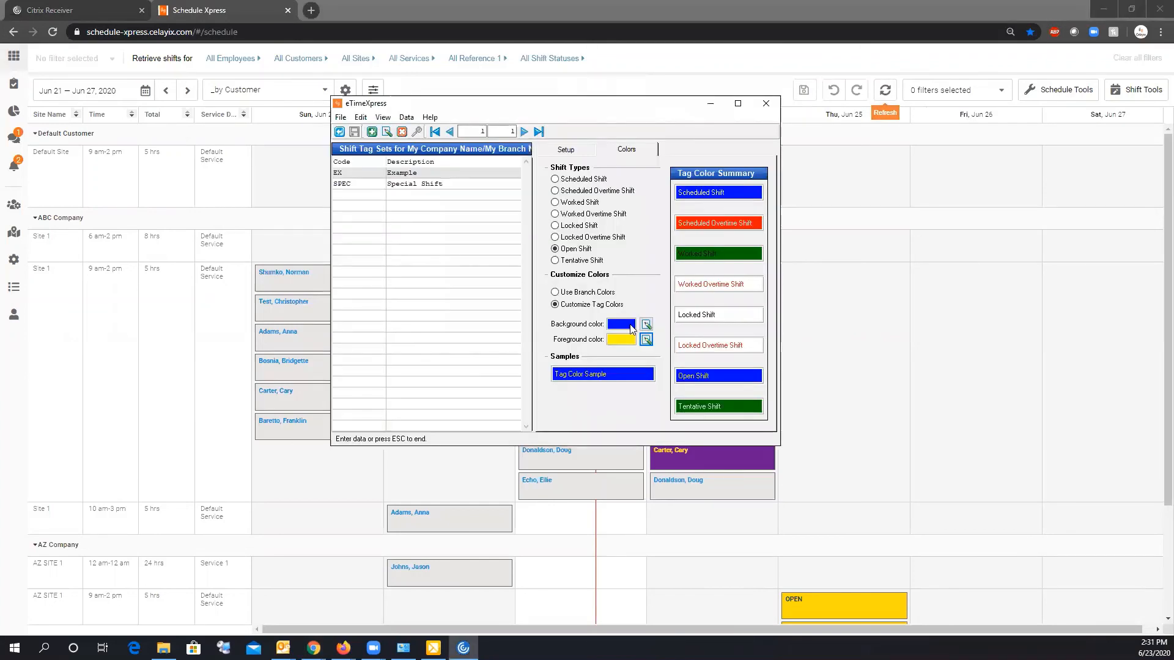